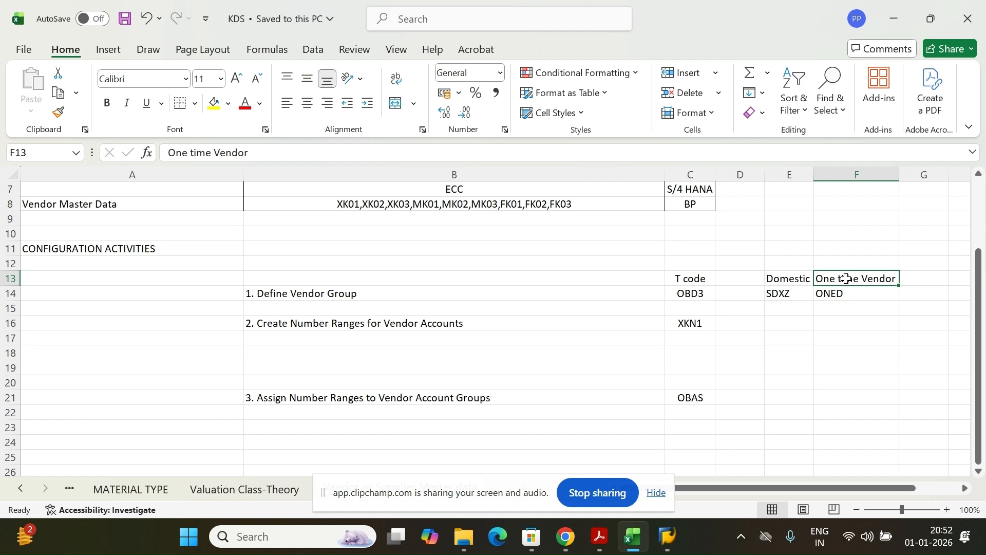
# Review the One time Vendor heading with ONED and the Domestic heading in the KDS sheet
pyautogui.moveTo(847, 278); pyautogui.dragTo(841, 291)
pyautogui.click(848, 349)
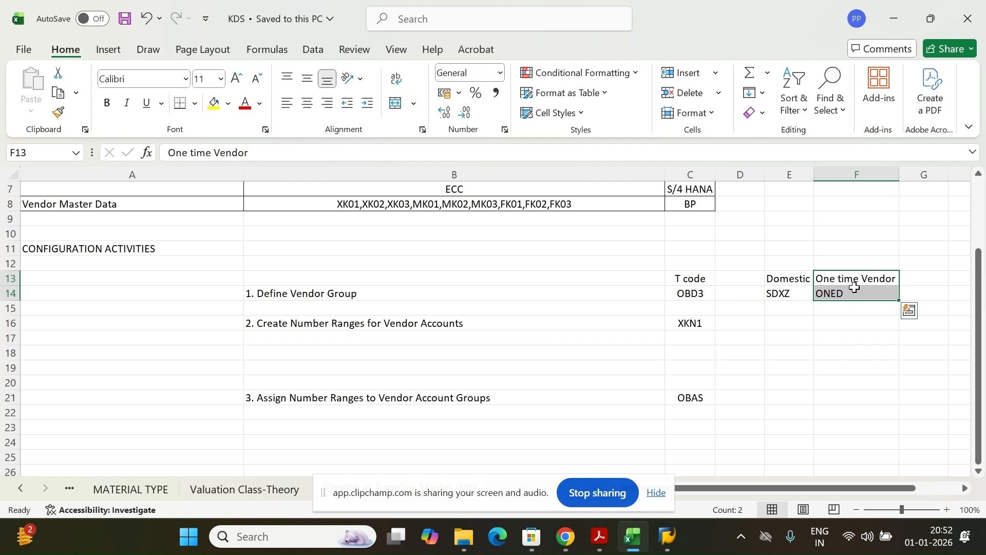
pyautogui.moveTo(832, 280); pyautogui.dragTo(777, 293)
pyautogui.click(781, 282)
# Check the Create Number Ranges for Vendor Accounts step and its XKN1 code, then go to SAP GUI
pyautogui.click(339, 292)
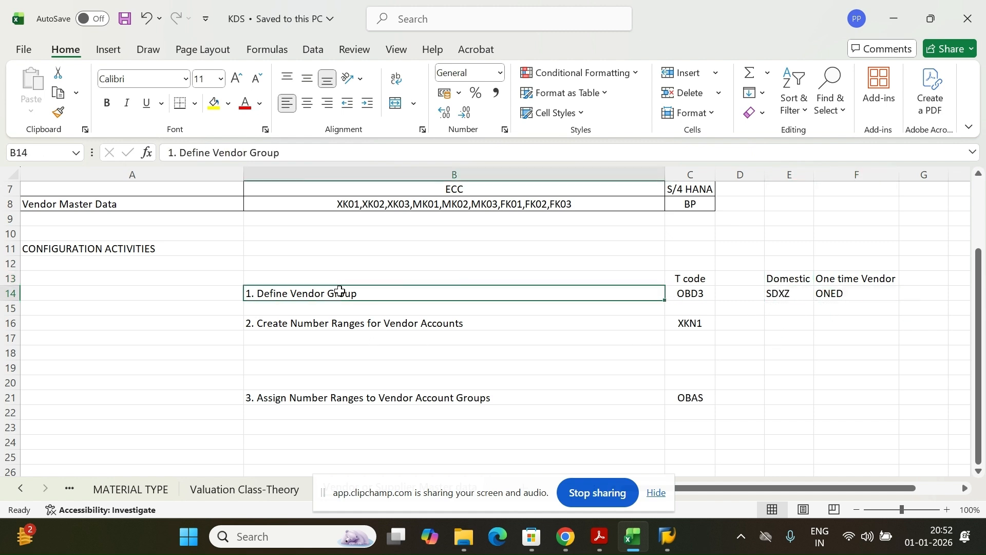
pyautogui.click(327, 327)
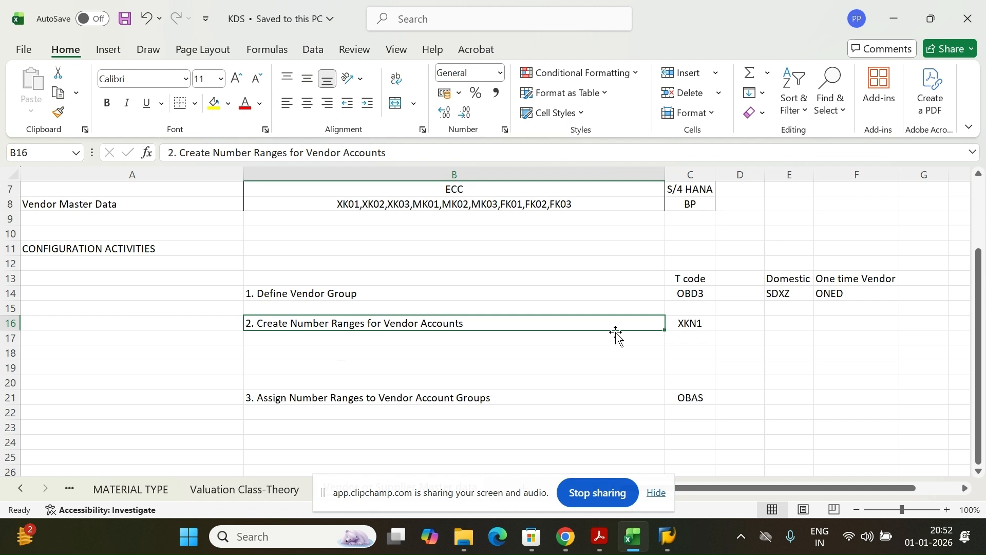
pyautogui.click(693, 325)
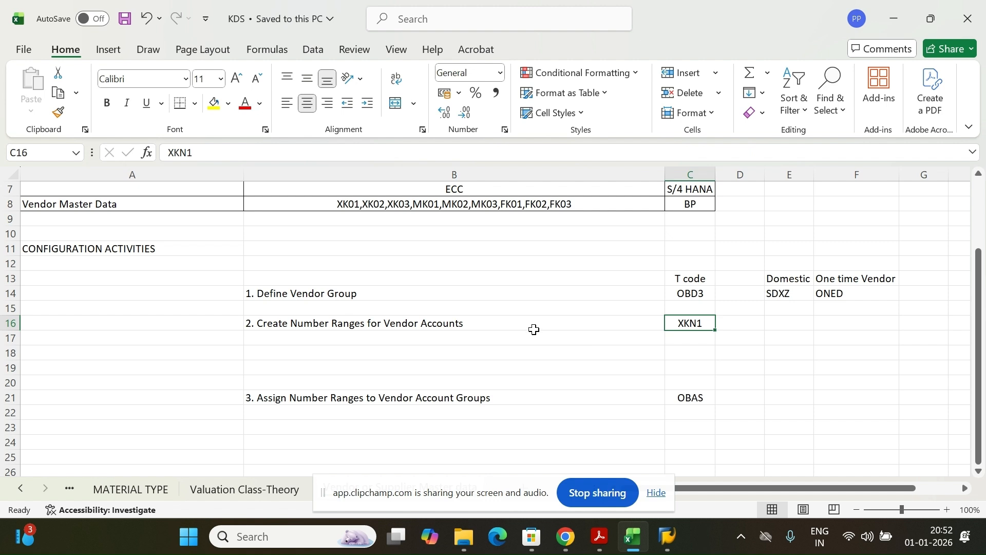
pyautogui.click(316, 321)
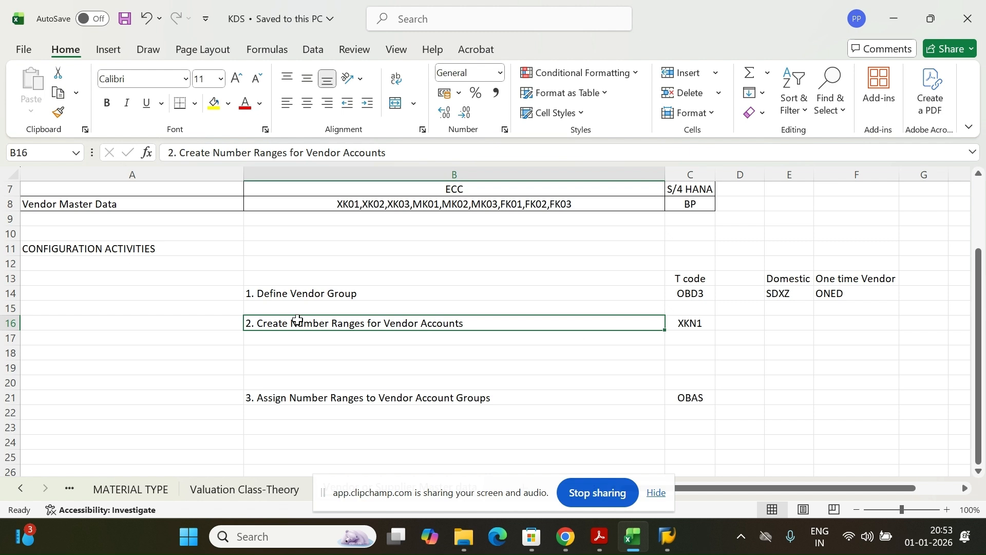
pyautogui.click(692, 318)
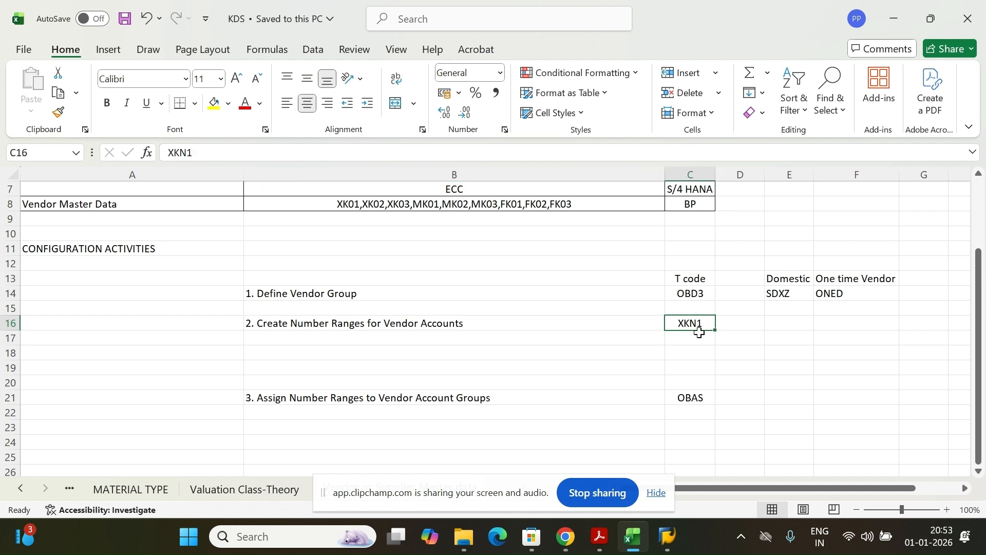
pyautogui.click(410, 324)
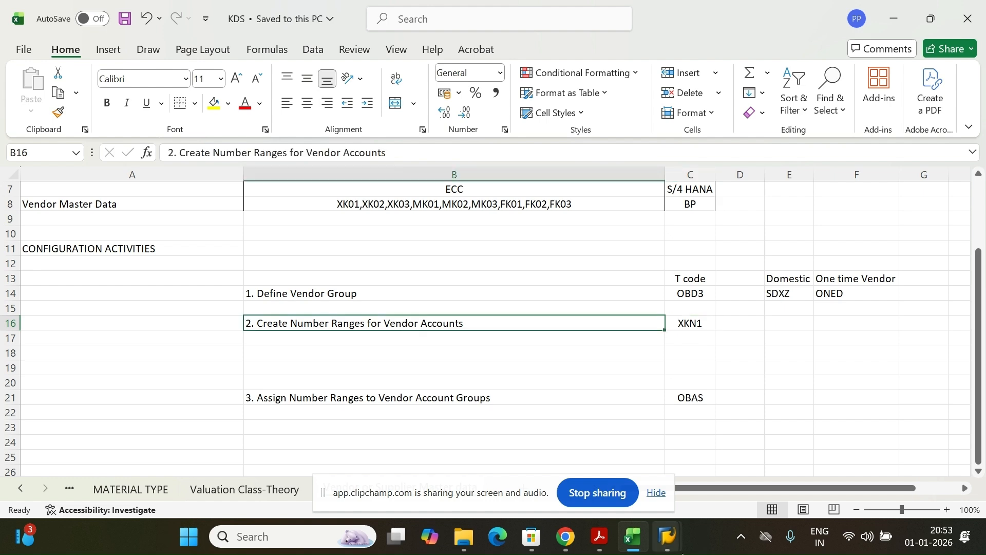
pyautogui.click(667, 536)
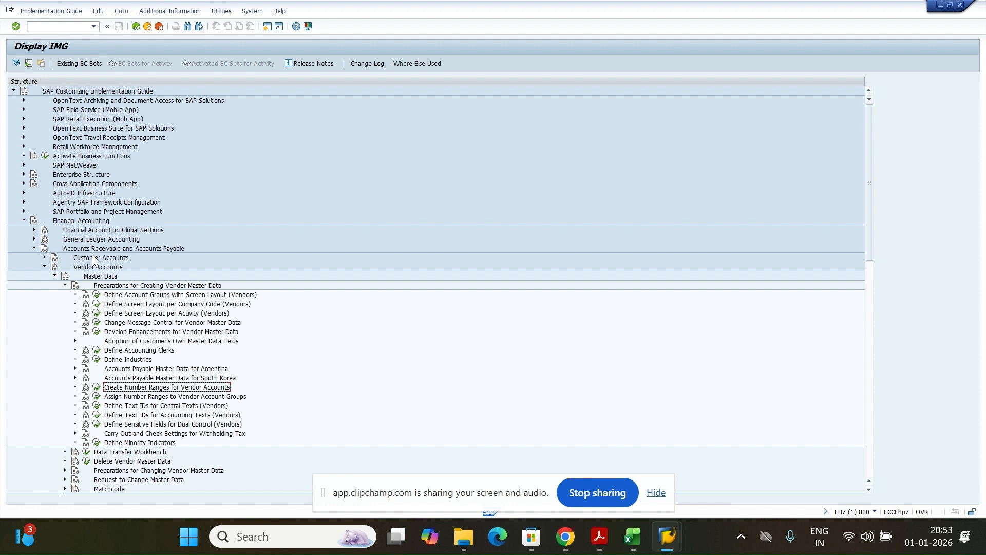
# Expand Financial Accounting > AR/AP > Vendor Accounts > Master Data > Preparations and run Create Number Ranges for Vendor Accounts
pyautogui.click(72, 221)
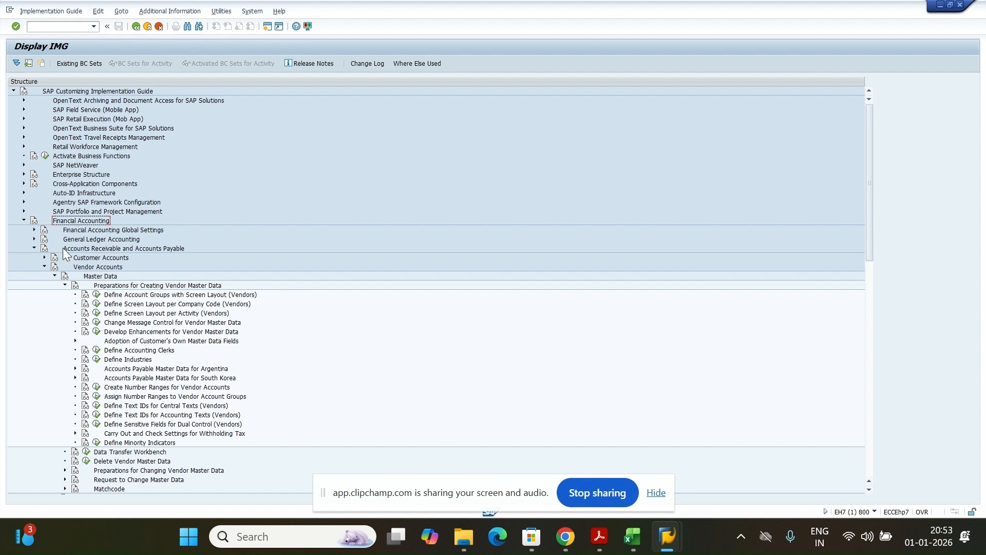
pyautogui.click(171, 248)
pyautogui.click(99, 268)
pyautogui.click(103, 276)
pyautogui.click(206, 287)
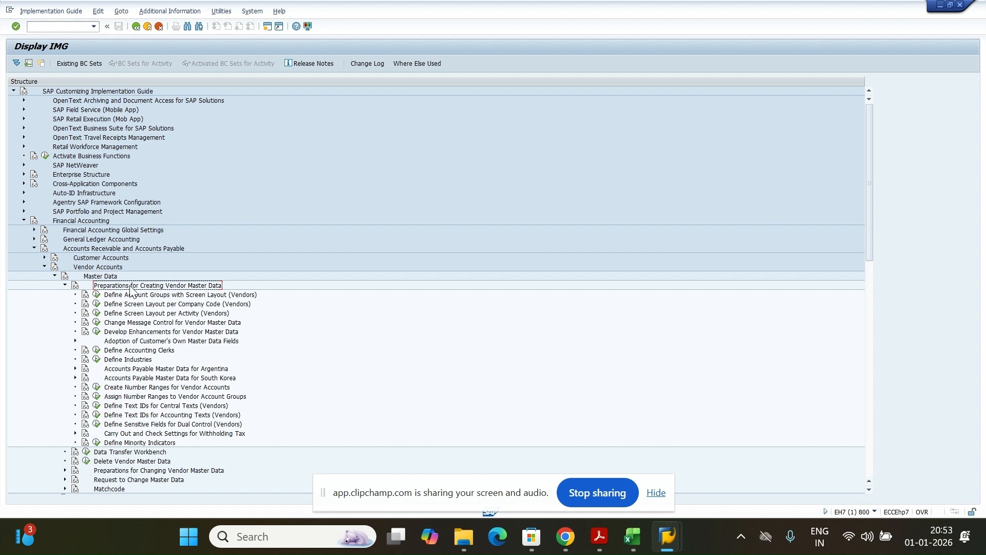
pyautogui.click(150, 388)
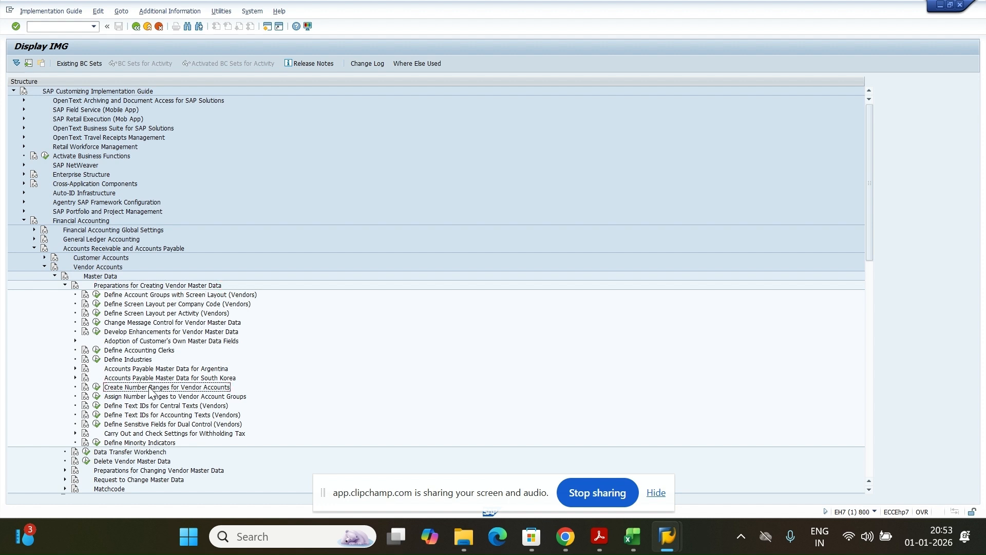
pyautogui.click(97, 389)
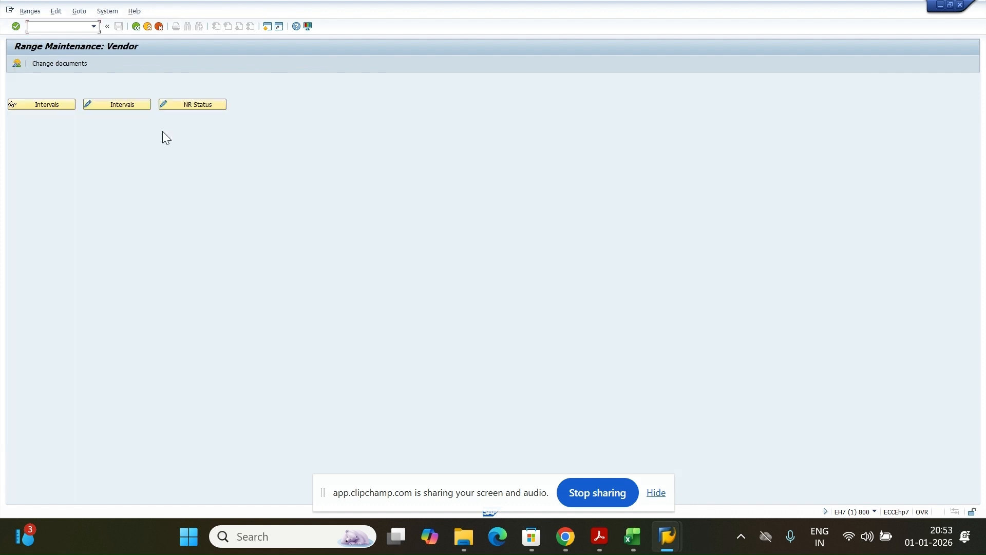
pyautogui.click(106, 108)
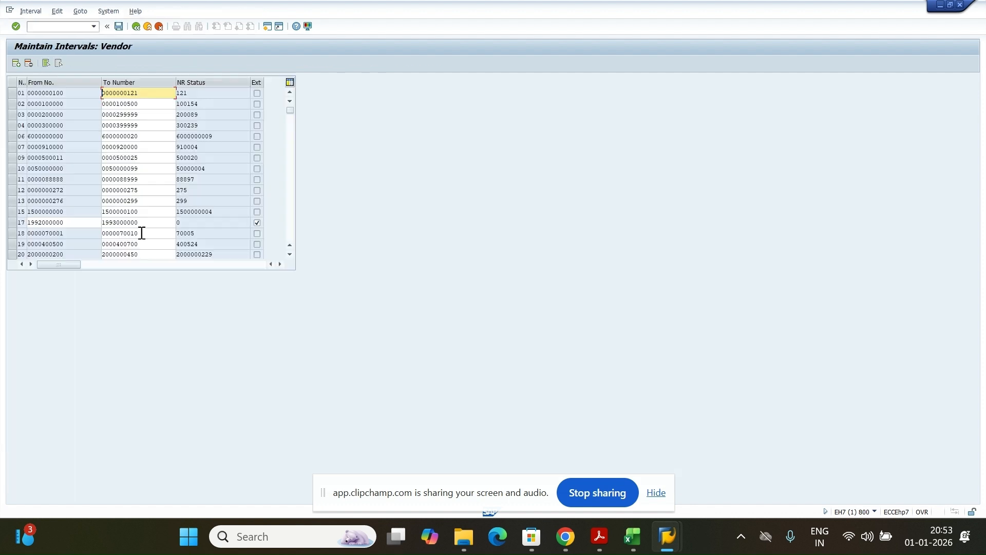
pyautogui.moveTo(60, 222); pyautogui.dragTo(16, 226)
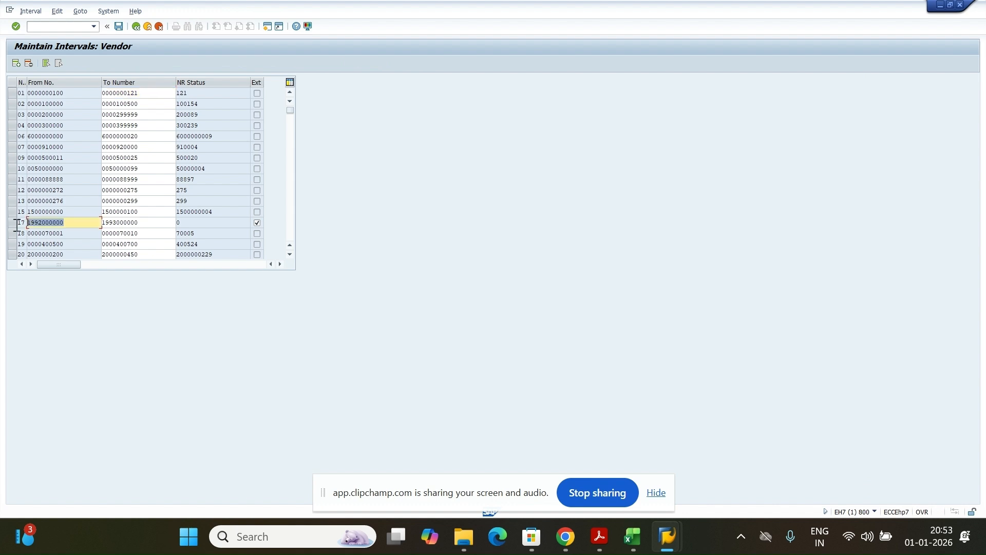
pyautogui.press('Tab')
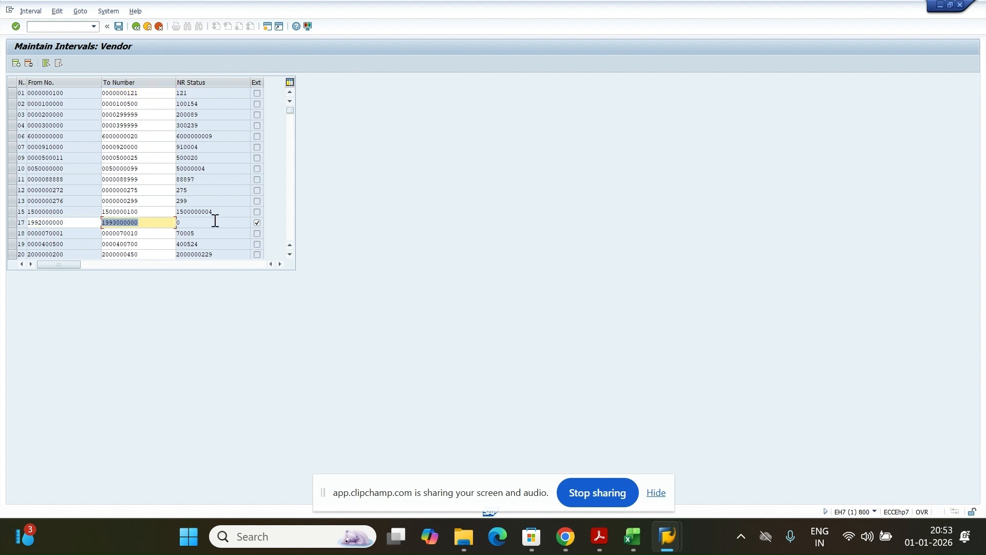
pyautogui.press('Tab')
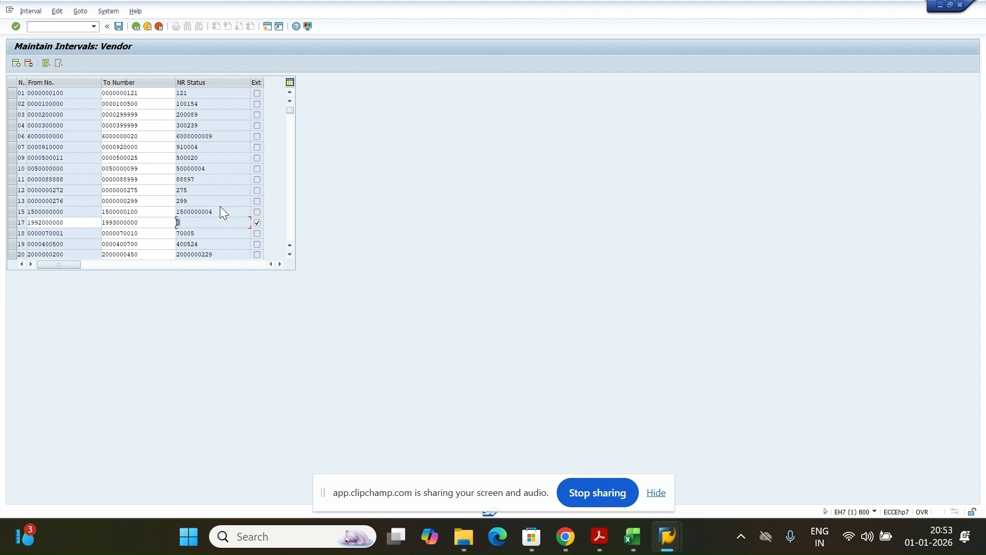
pyautogui.click(98, 222)
pyautogui.scroll(-2, 129, 217)
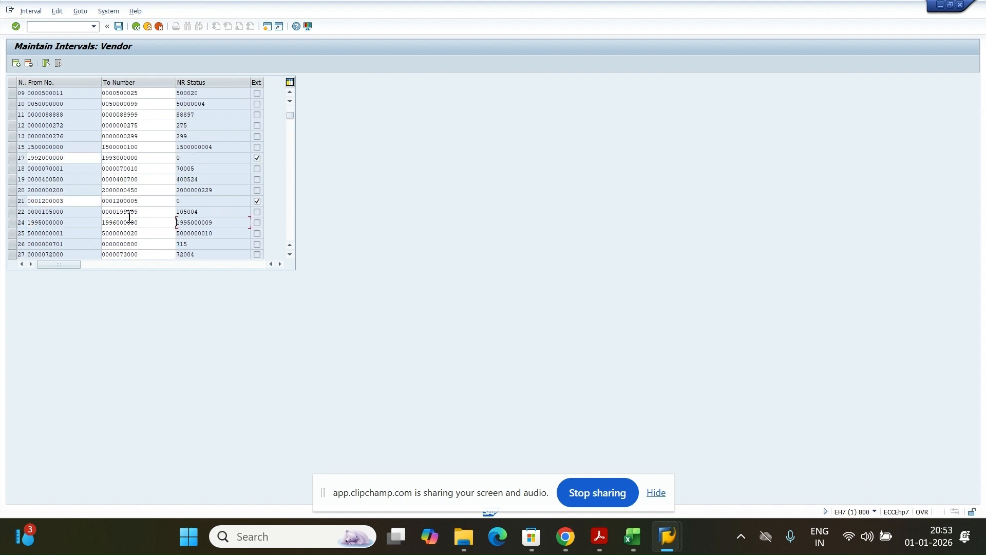
pyautogui.scroll(-2, 129, 217)
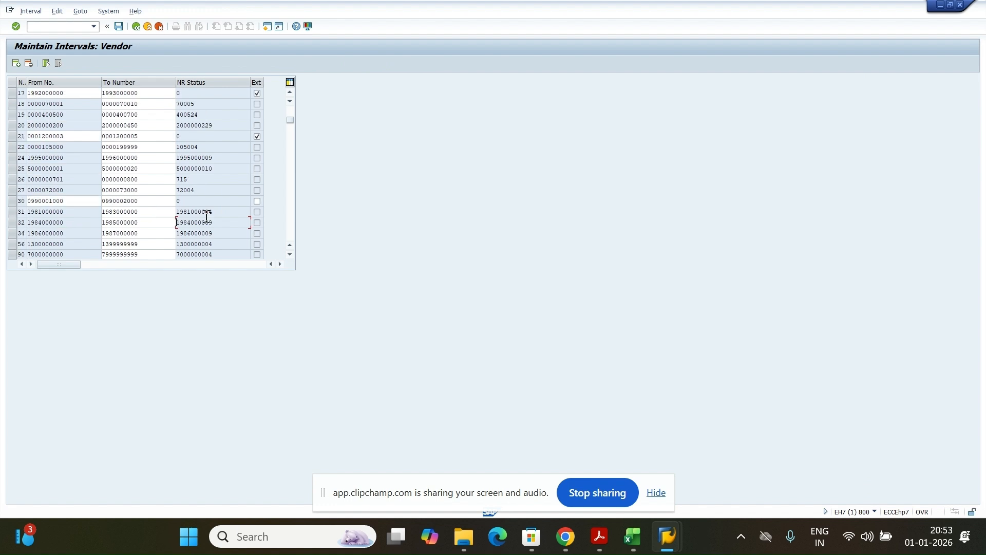
pyautogui.doubleClick(72, 201)
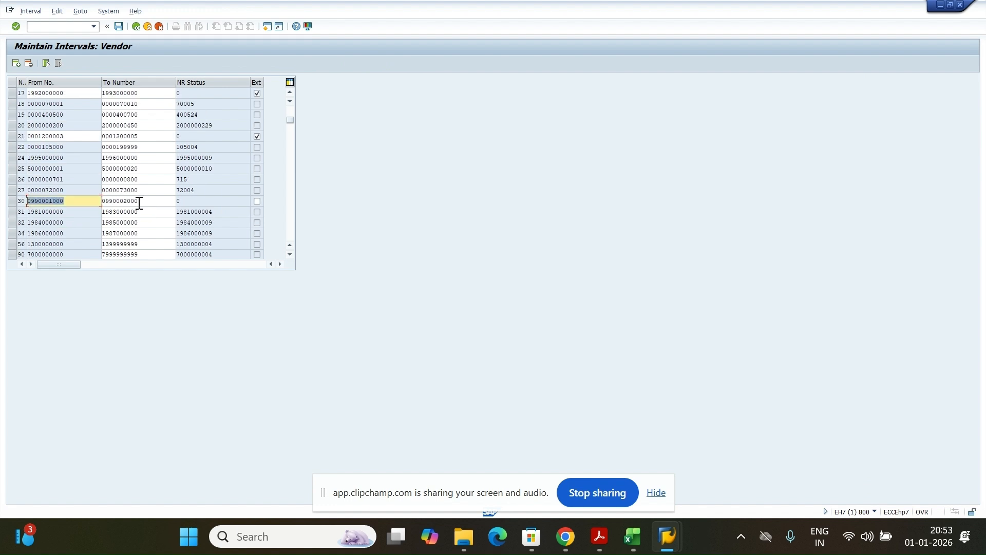
pyautogui.doubleClick(139, 203)
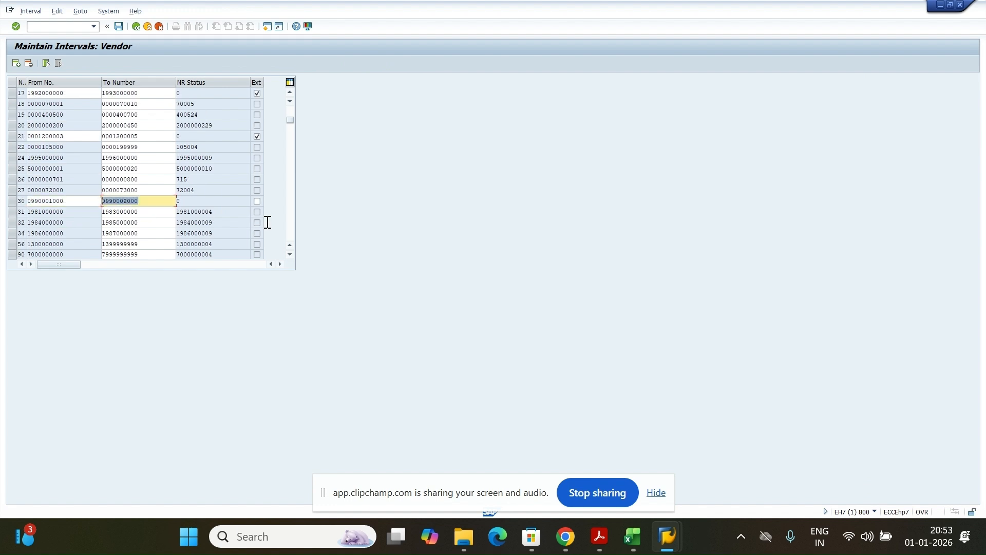
pyautogui.doubleClick(191, 202)
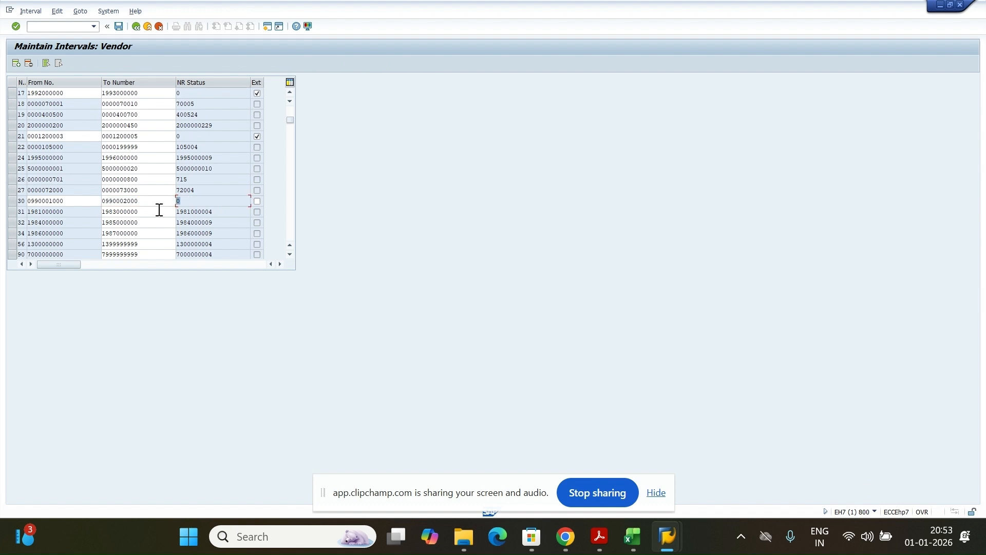
pyautogui.click(13, 201)
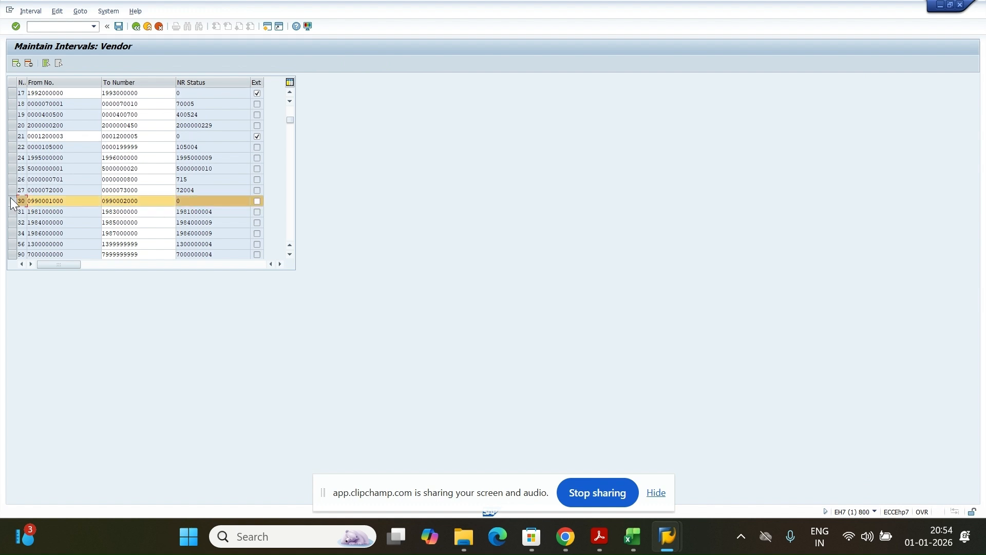
pyautogui.click(11, 201)
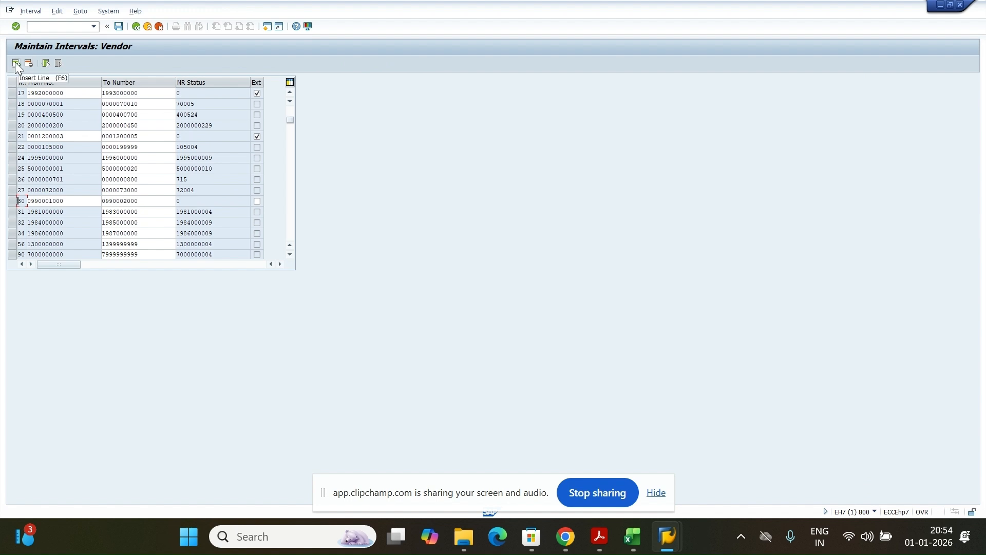
pyautogui.scroll(1, 84, 165)
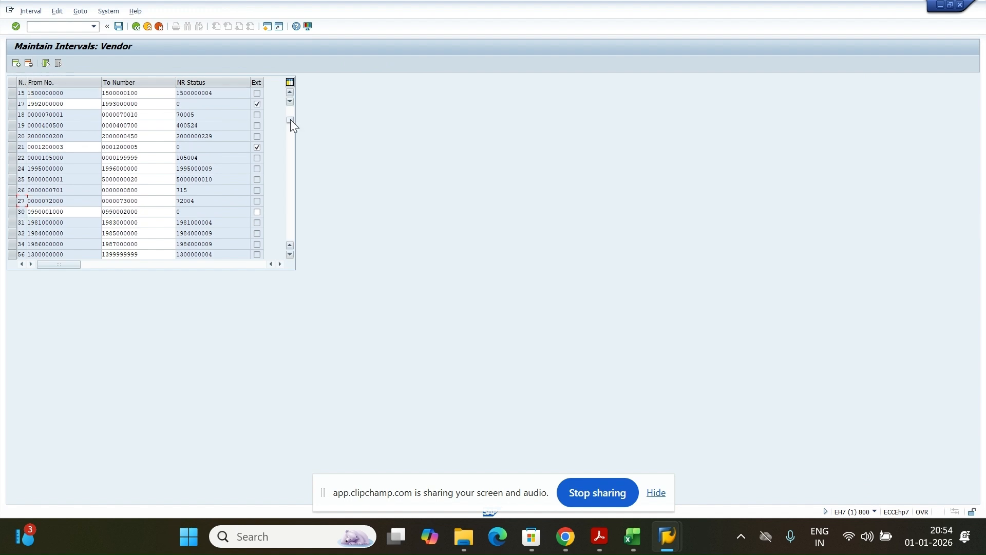
pyautogui.moveTo(291, 119); pyautogui.dragTo(290, 109)
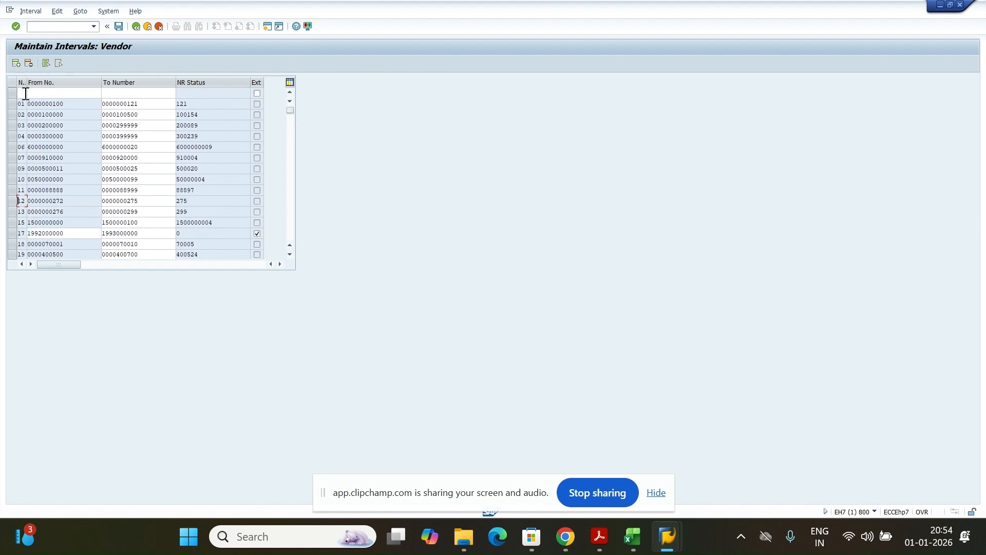
# Enter new interval ZA running from 333 to 338 and confirm it
pyautogui.click(26, 93)
pyautogui.write('Z')
pyautogui.press('Down')
pyautogui.click(24, 104)
pyautogui.click(56, 94)
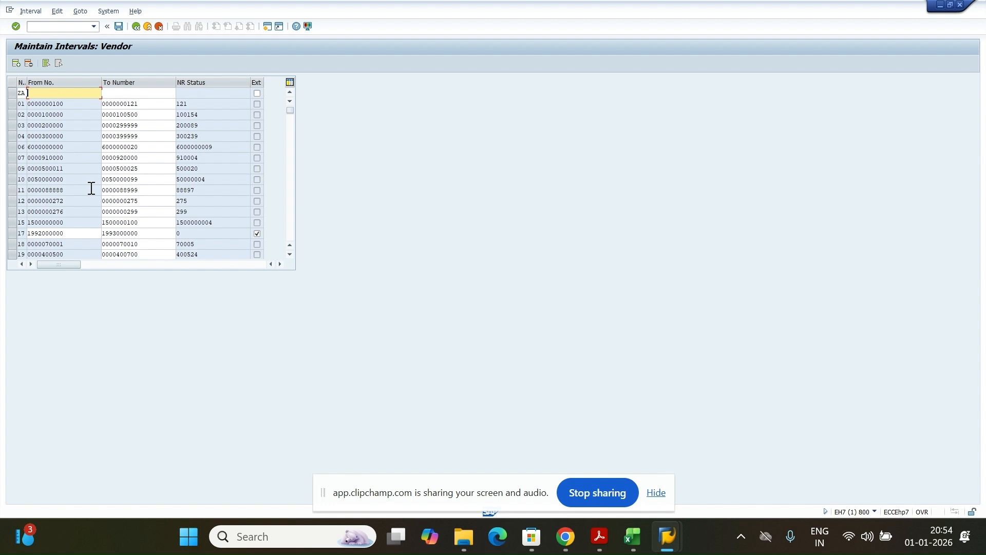
pyautogui.write('33')
pyautogui.click(42, 104)
pyautogui.click(136, 95)
pyautogui.write('3')
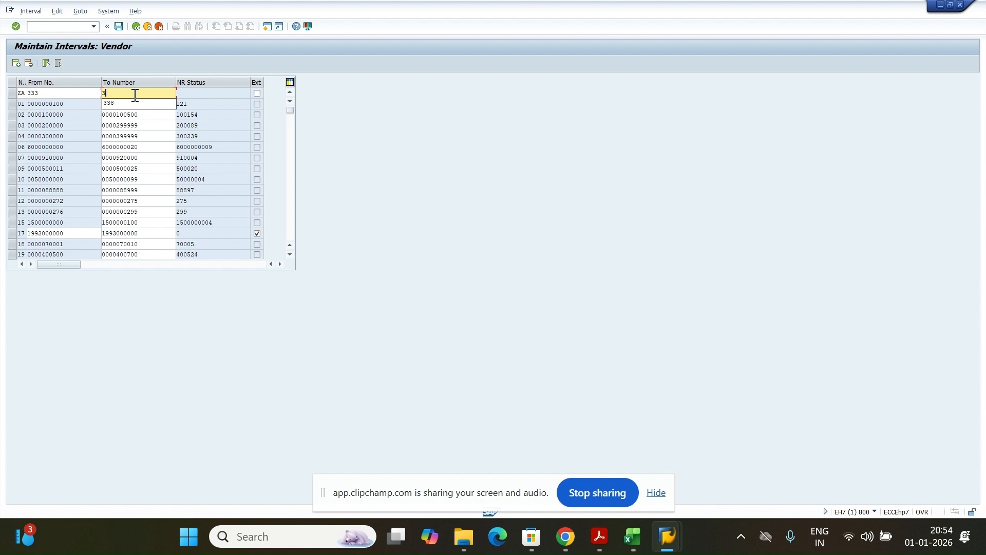
pyautogui.click(134, 103)
pyautogui.press('Return')
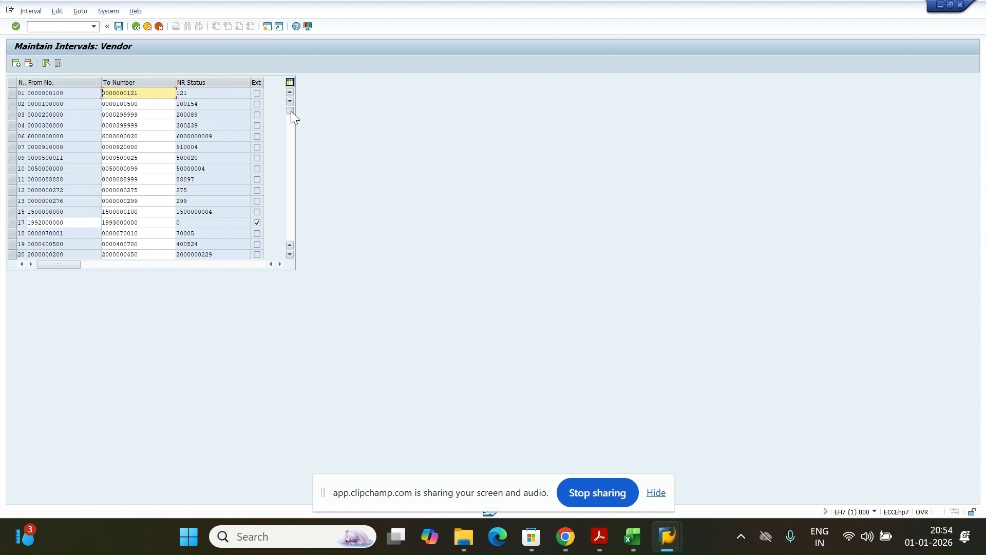
pyautogui.moveTo(291, 111); pyautogui.dragTo(282, 254)
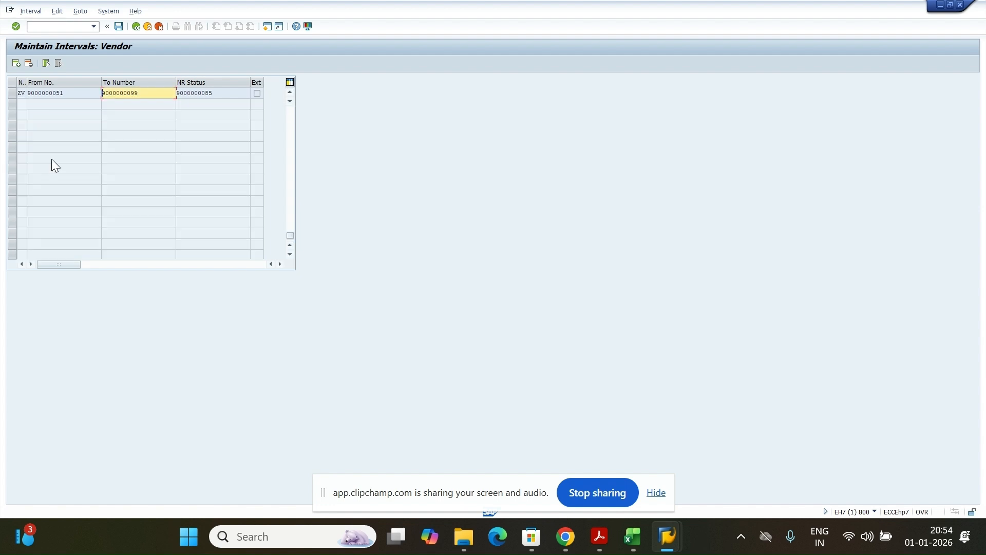
pyautogui.scroll(2, 51, 159)
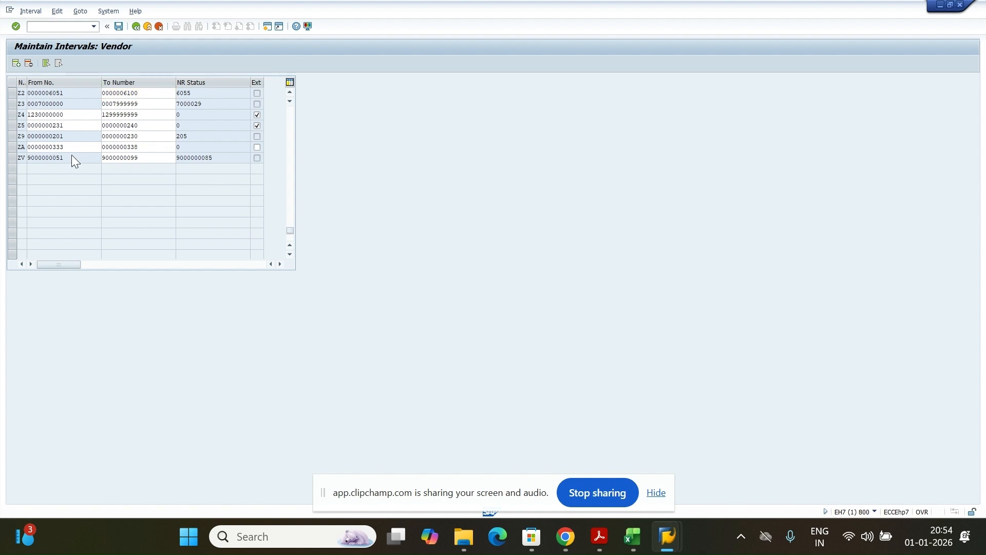
pyautogui.scroll(1, 72, 156)
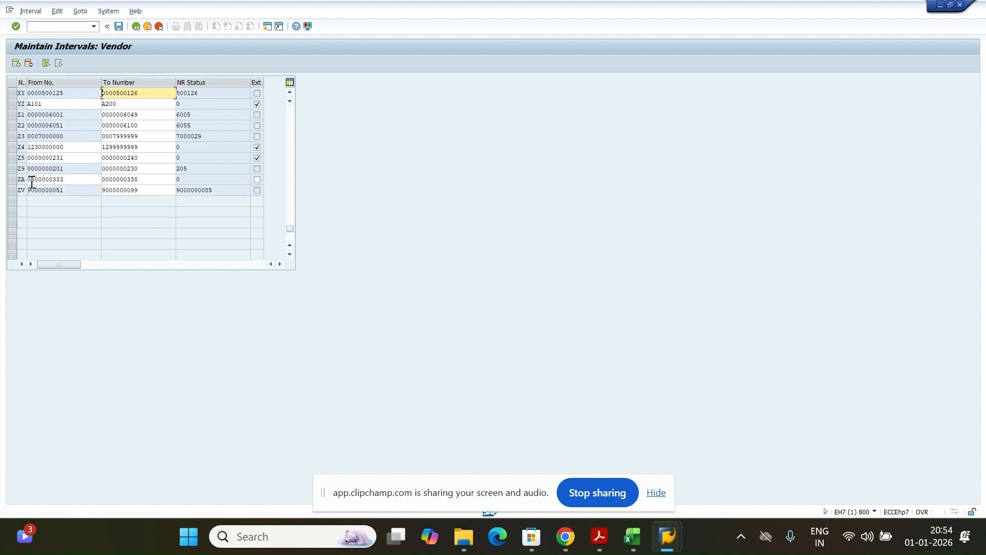
pyautogui.moveTo(64, 179); pyautogui.dragTo(27, 179)
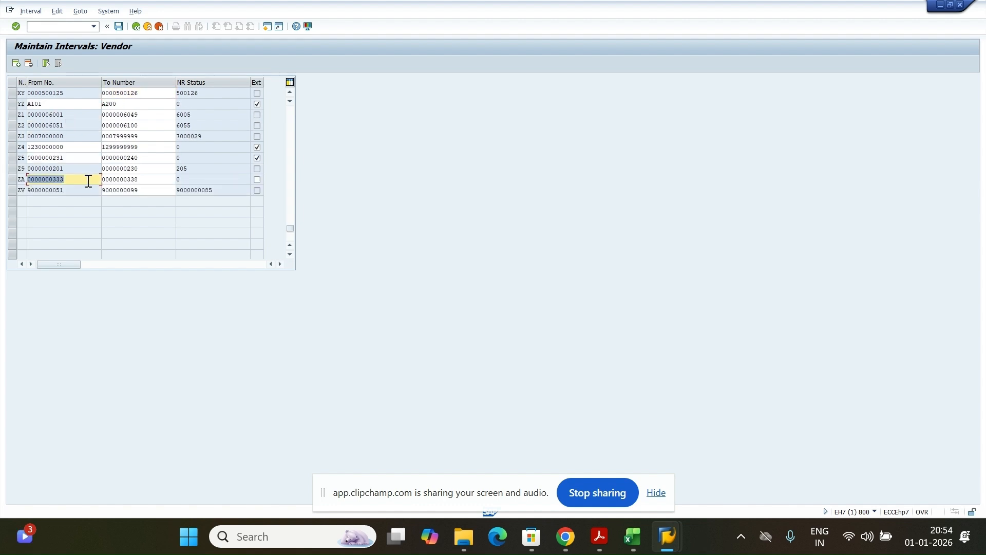
pyautogui.doubleClick(143, 179)
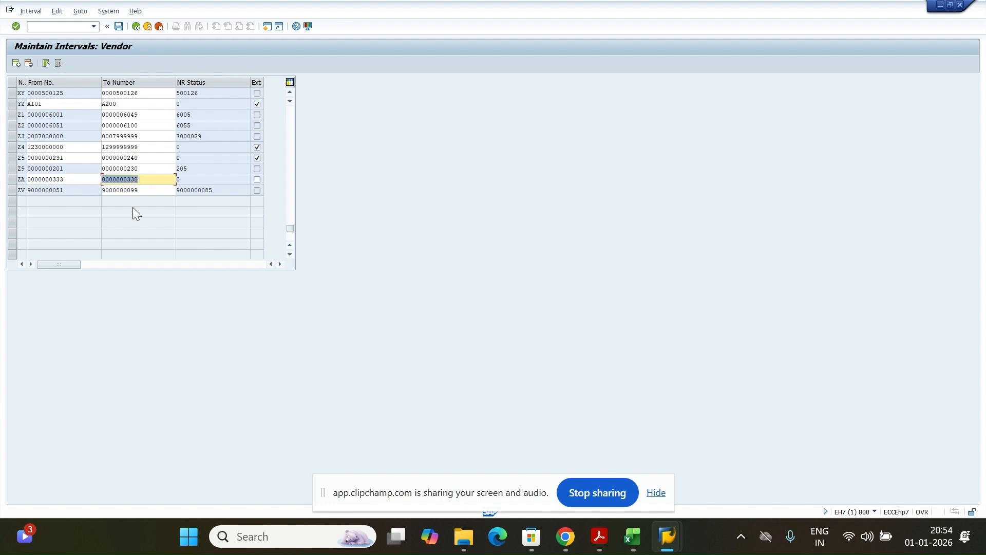
pyautogui.click(11, 181)
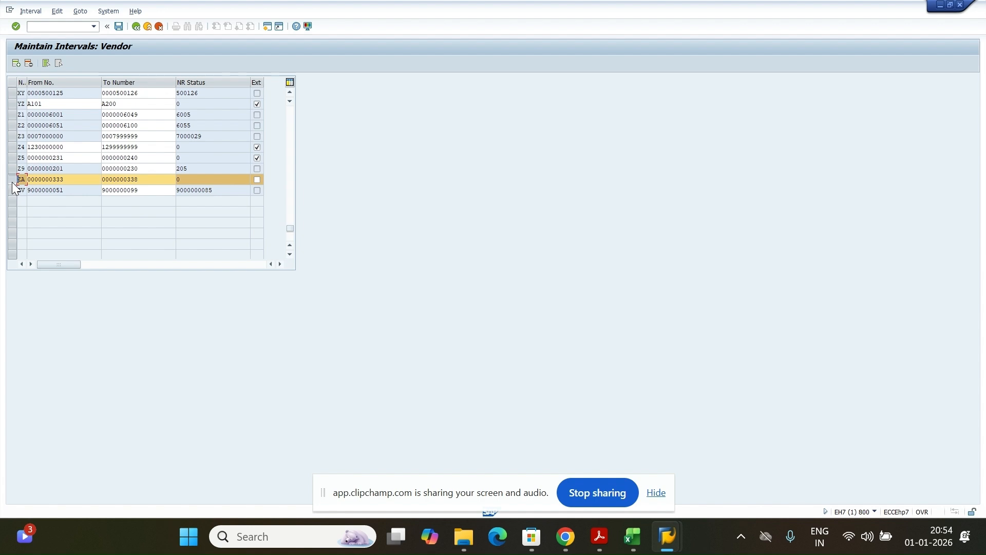
pyautogui.click(11, 182)
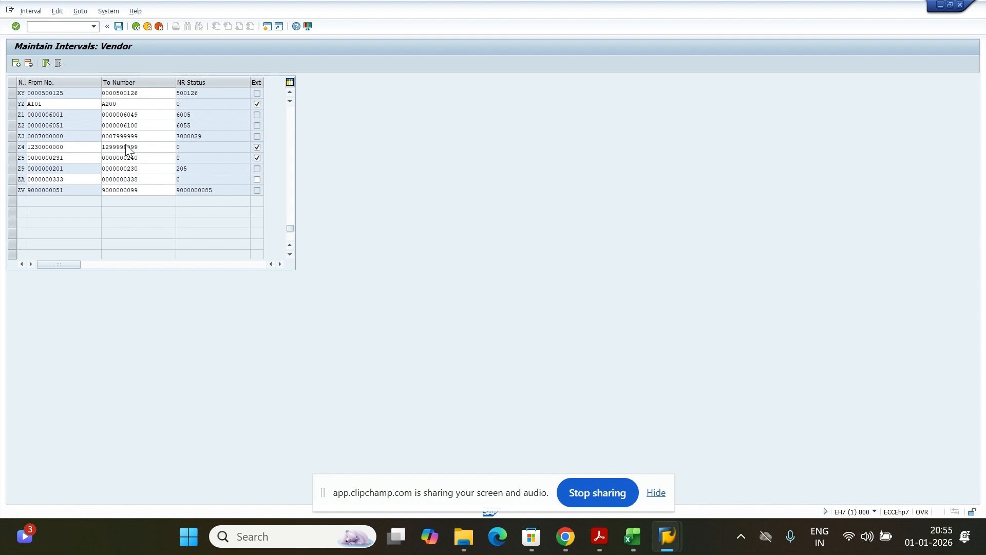
# Save the vendor intervals, acknowledge the transport notice, and return to the KDS workbook
pyautogui.hotkey('ctrl', 's')
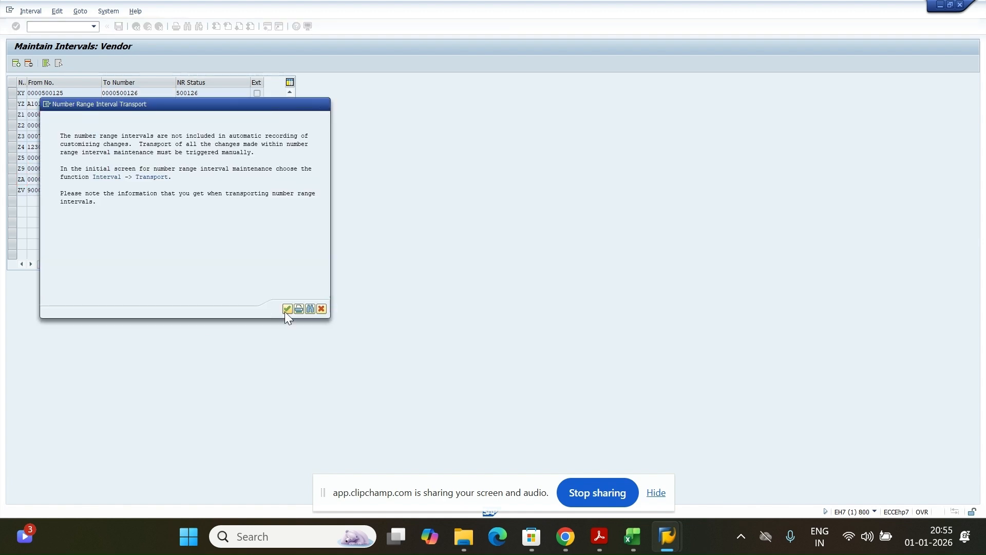
pyautogui.click(287, 309)
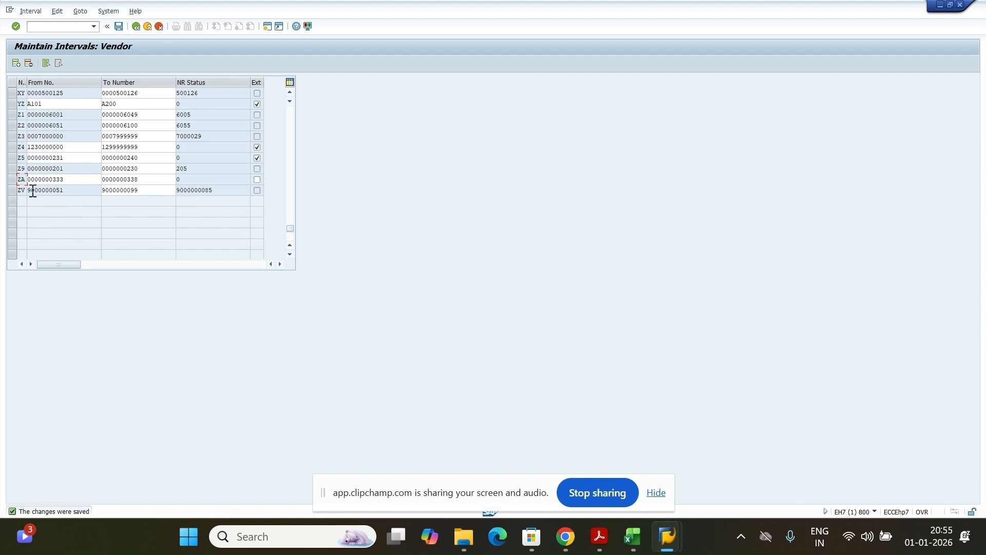
pyautogui.hotkey('shift', 'End')
pyautogui.hotkey('alt', 'Tab')
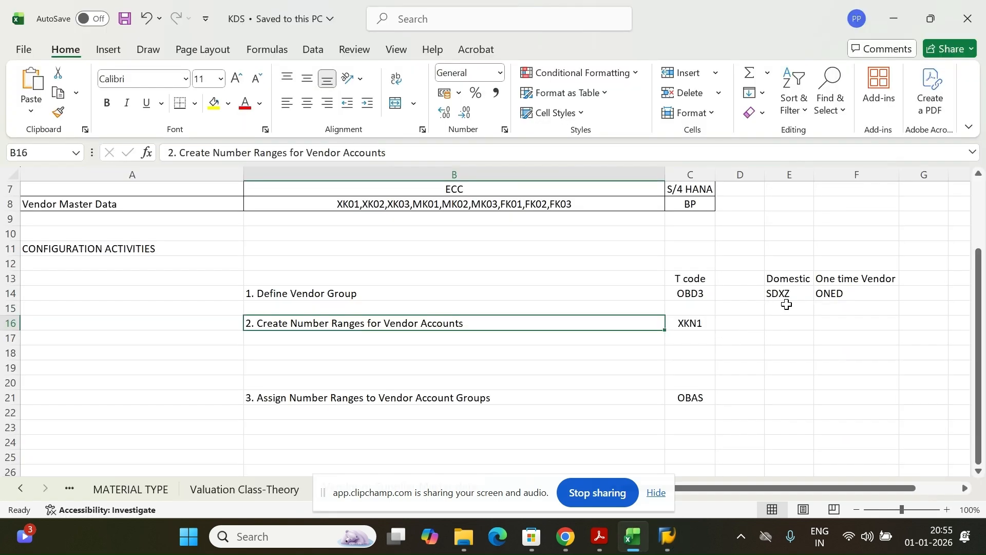
# Record ZA in cell E16 under Domestic, using undo/redo to keep ONED in F14
pyautogui.click(785, 323)
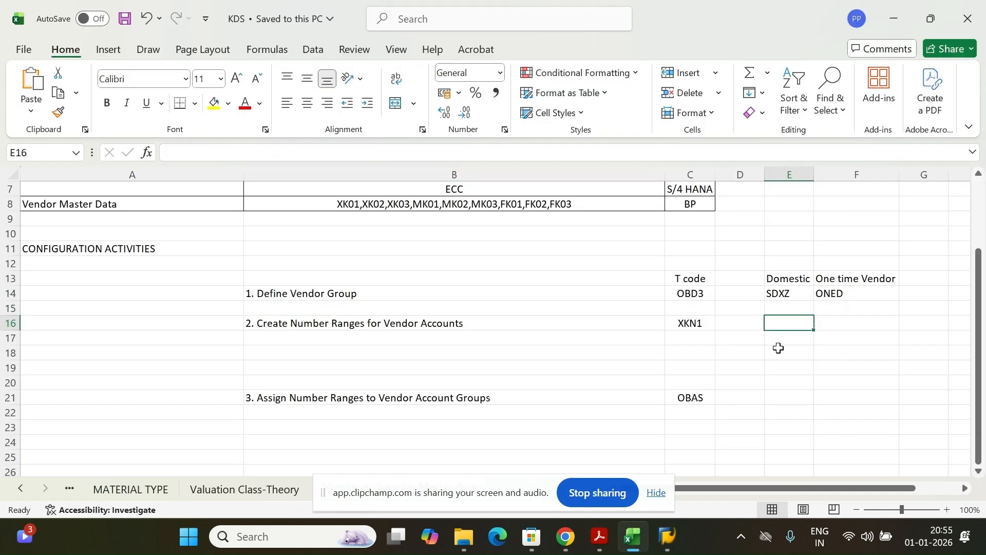
pyautogui.hotkey('ctrl', 'z')
pyautogui.hotkey('ctrl', 'z')
pyautogui.hotkey('ctrl', 'z')
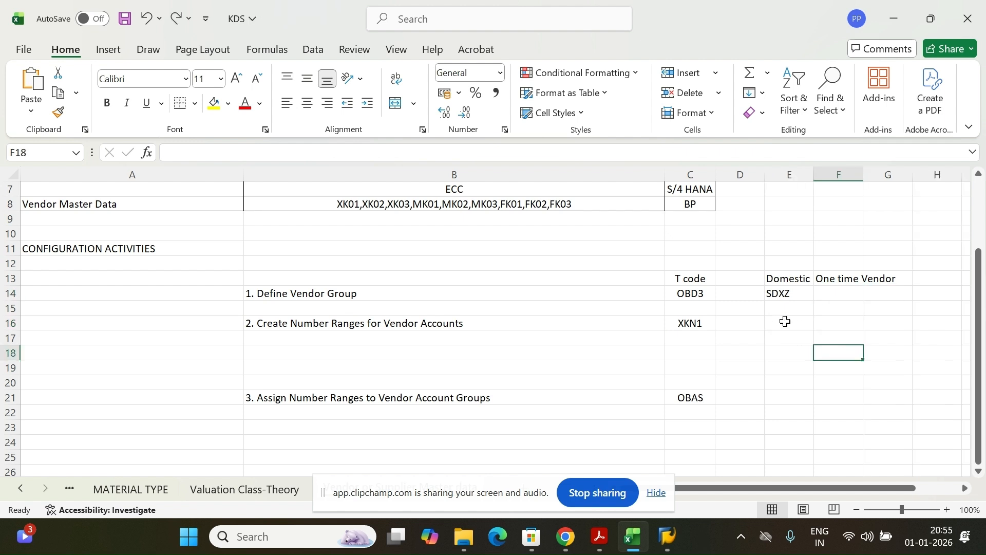
pyautogui.hotkey('ctrl', 'y')
pyautogui.hotkey('ctrl', 'y')
pyautogui.hotkey('ctrl', 'y')
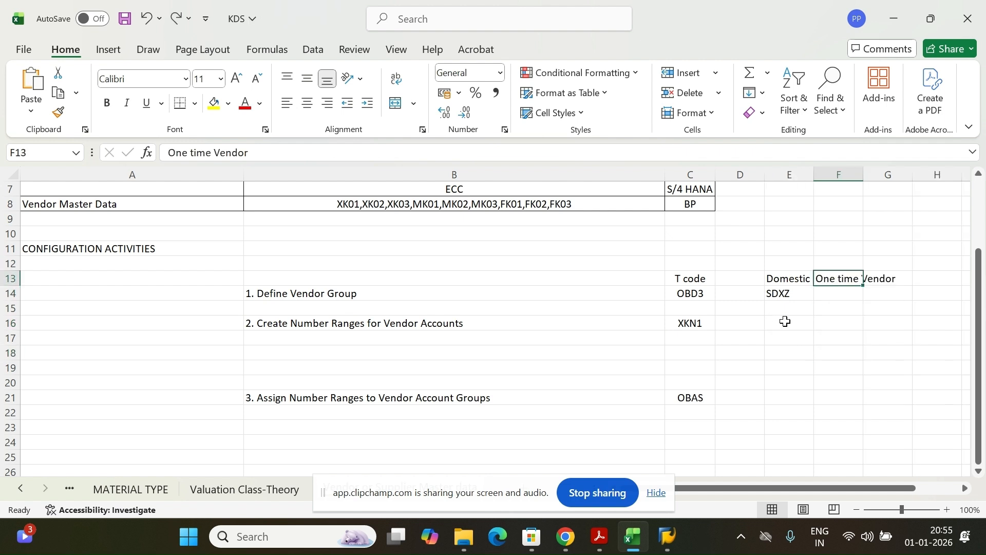
pyautogui.click(786, 322)
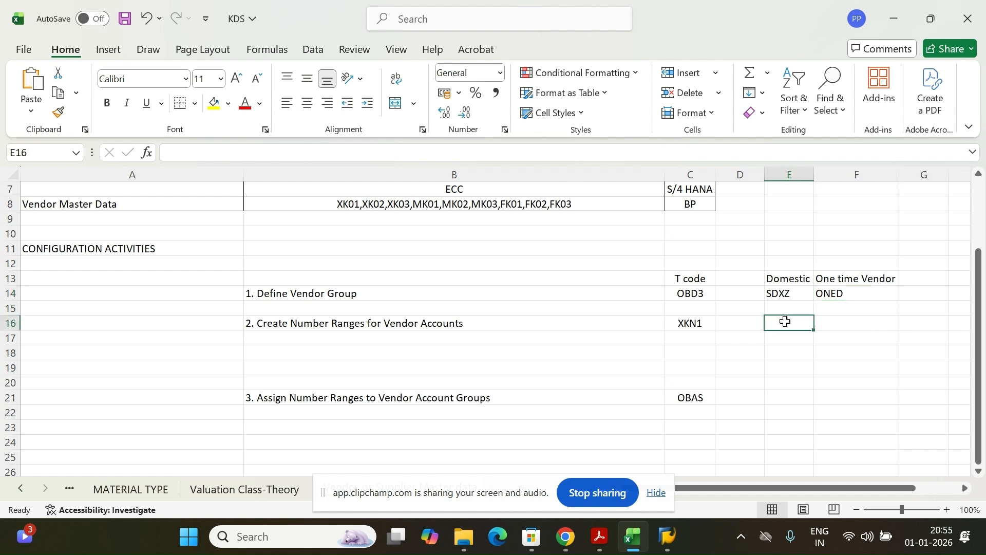
pyautogui.write('ZA')
pyautogui.press('Return')
pyautogui.press('Return')
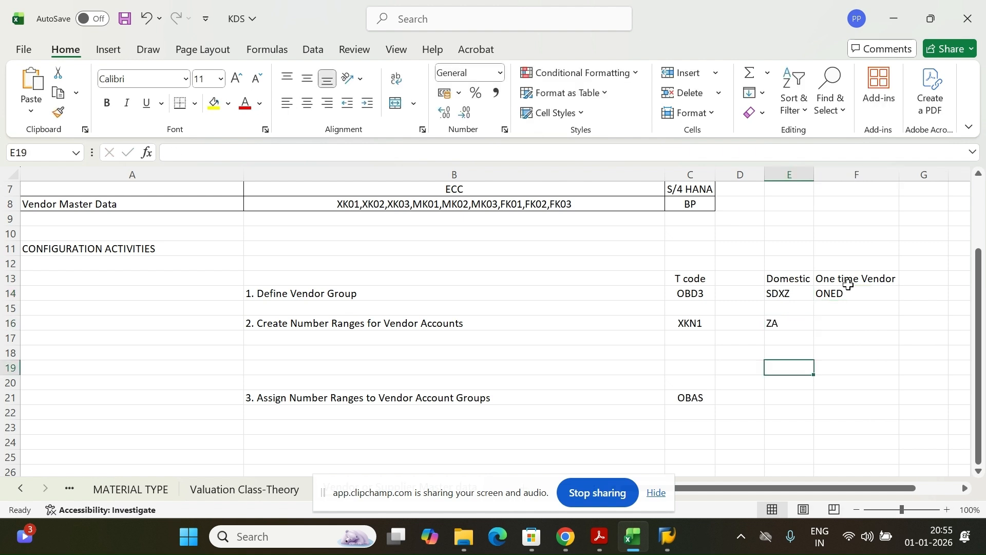
pyautogui.click(850, 290)
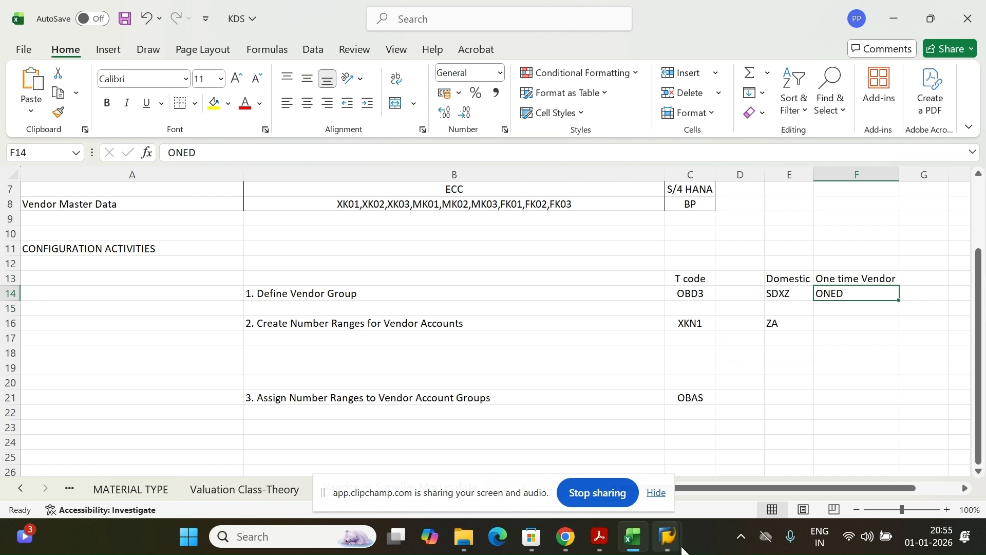
# Back in SAP, add a blank interval row and name it SZ
pyautogui.click(668, 537)
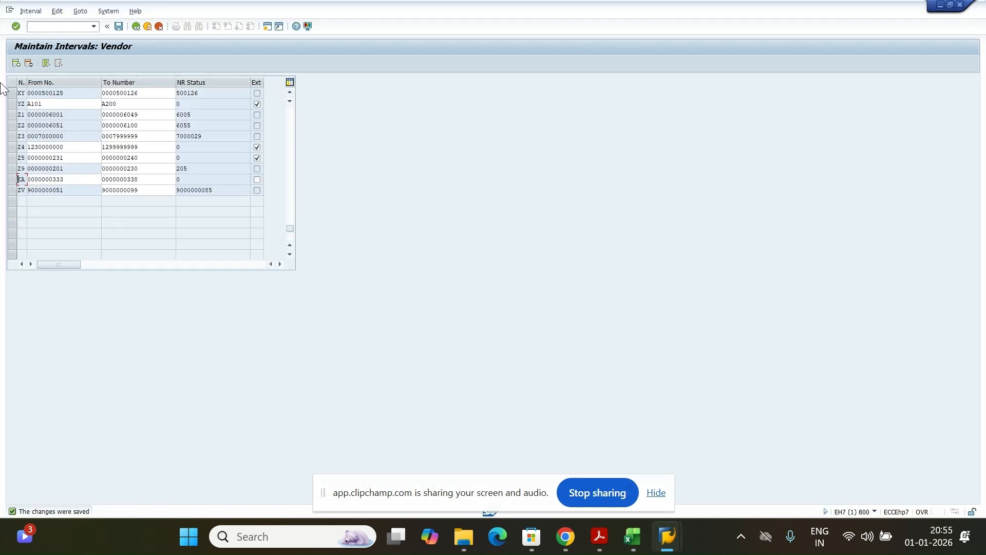
pyautogui.click(15, 63)
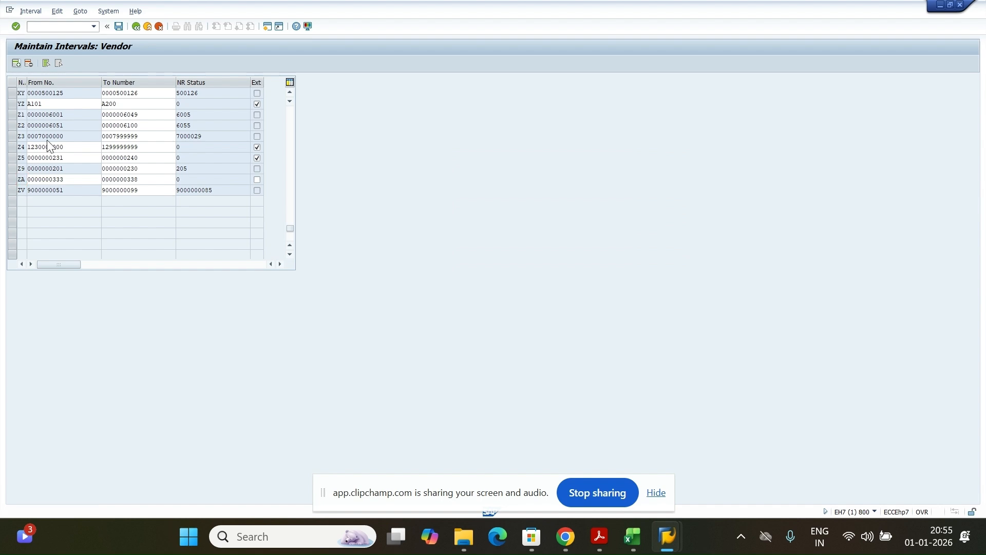
pyautogui.click(291, 205)
pyautogui.click(23, 94)
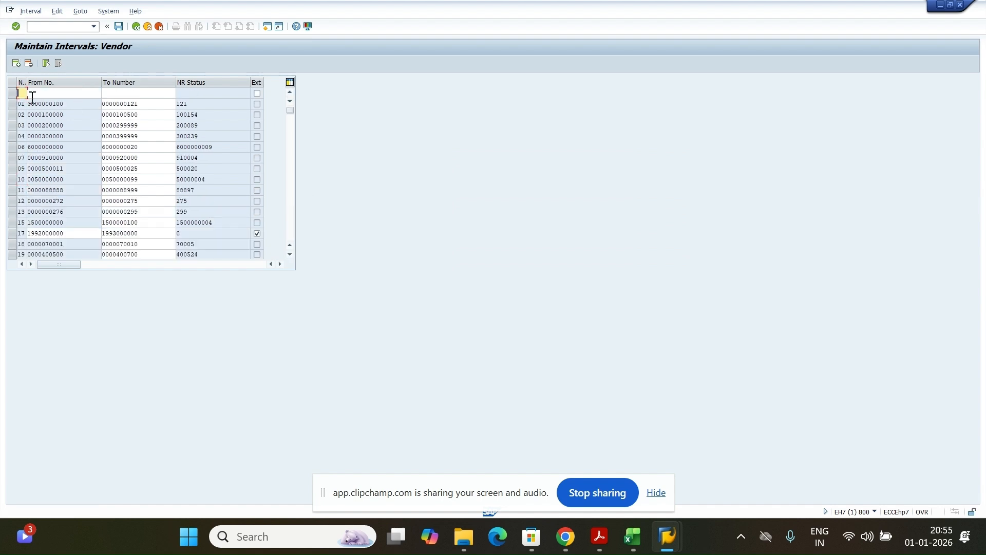
pyautogui.write('SZ')
# Give SZ the range ONE001 to ONE010, flag it external, and confirm
pyautogui.click(47, 95)
pyautogui.write('ONE00')
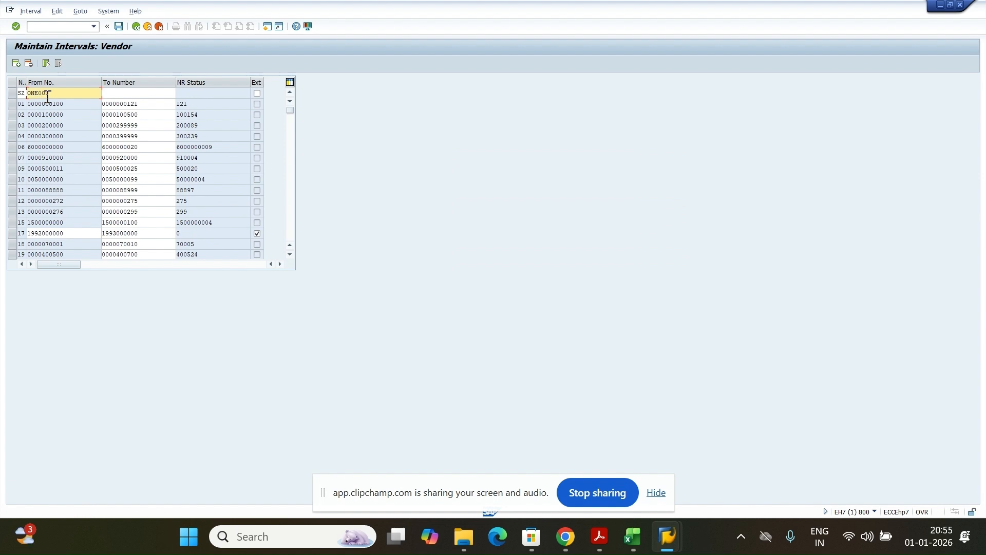
pyautogui.hotkey('ctrl', 'a')
pyautogui.hotkey('ctrl', 'c')
pyautogui.click(114, 95)
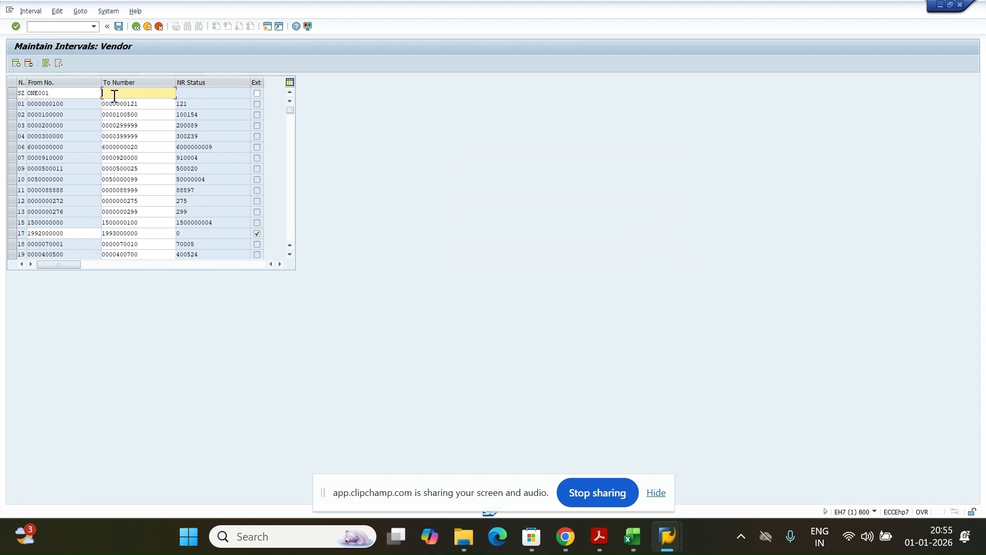
pyautogui.hotkey('ctrl', 'v')
pyautogui.press('BackSpace')
pyautogui.press('BackSpace')
pyautogui.write('10')
pyautogui.click(257, 93)
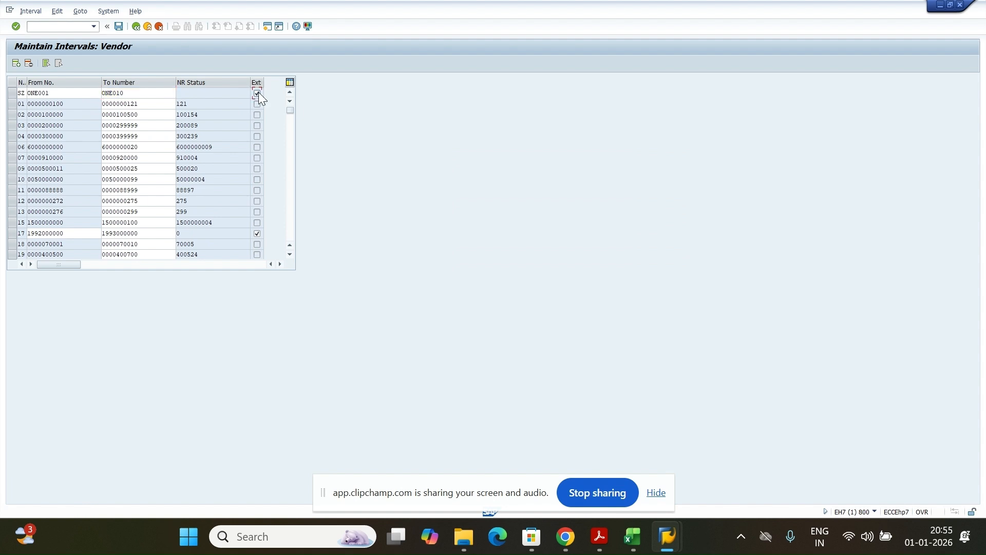
pyautogui.press('Return')
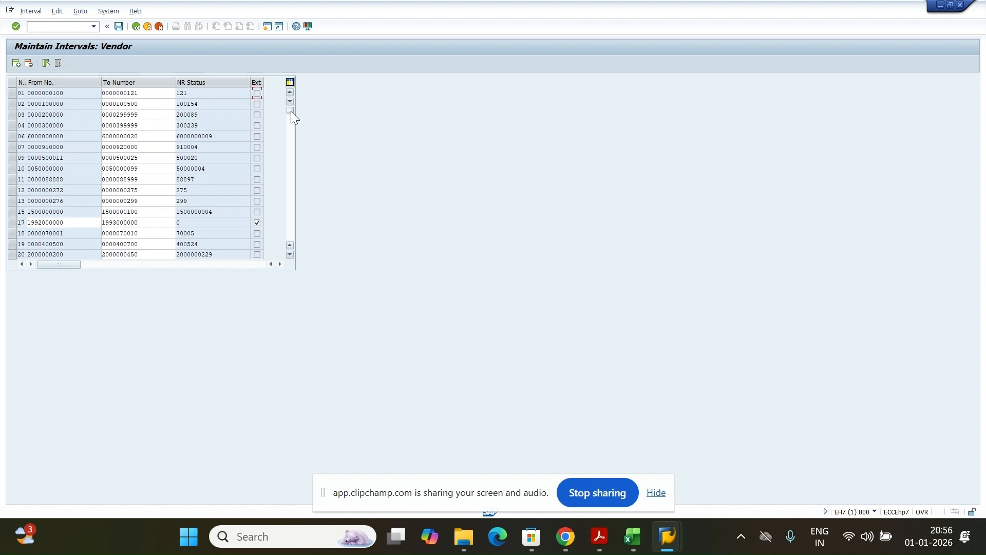
# Scroll to and select the SZ interval row, then save the vendor number ranges
pyautogui.moveTo(291, 111); pyautogui.dragTo(291, 209)
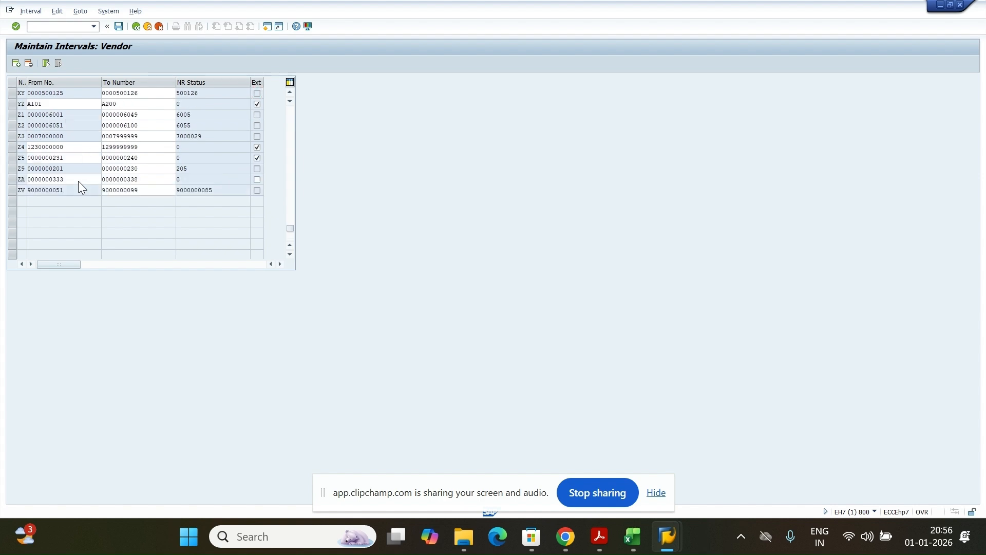
pyautogui.scroll(4, 78, 181)
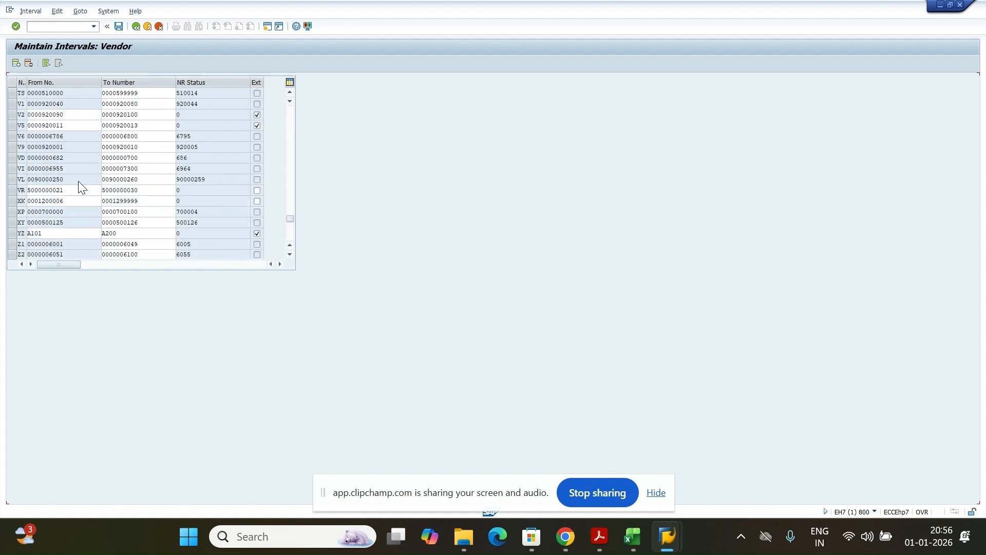
pyautogui.scroll(2, 78, 181)
pyautogui.scroll(2, 78, 181)
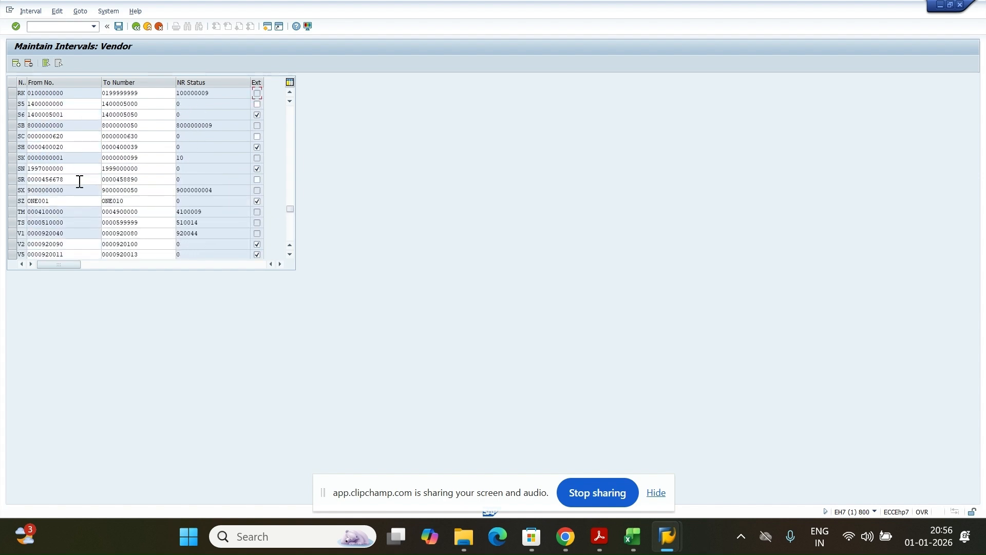
pyautogui.scroll(-1, 54, 202)
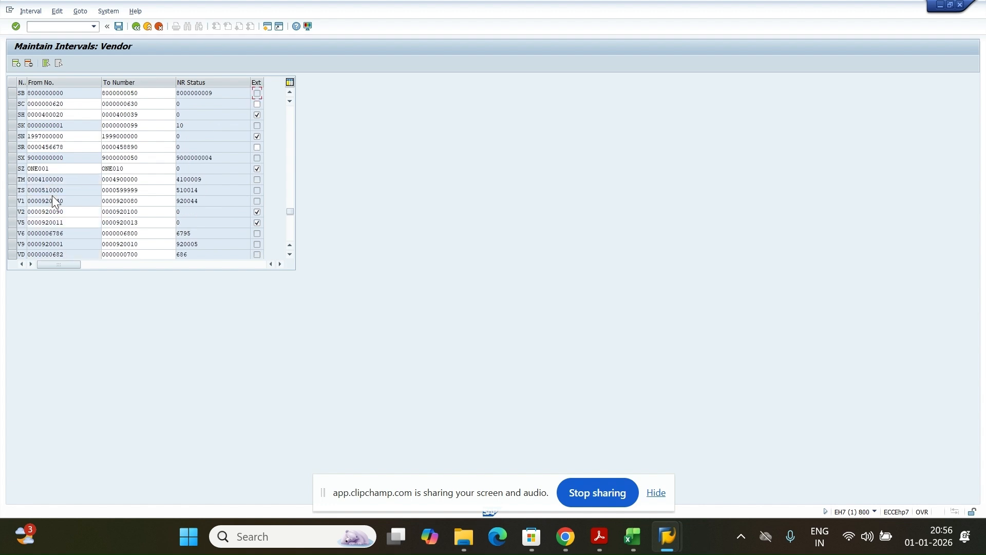
pyautogui.click(12, 169)
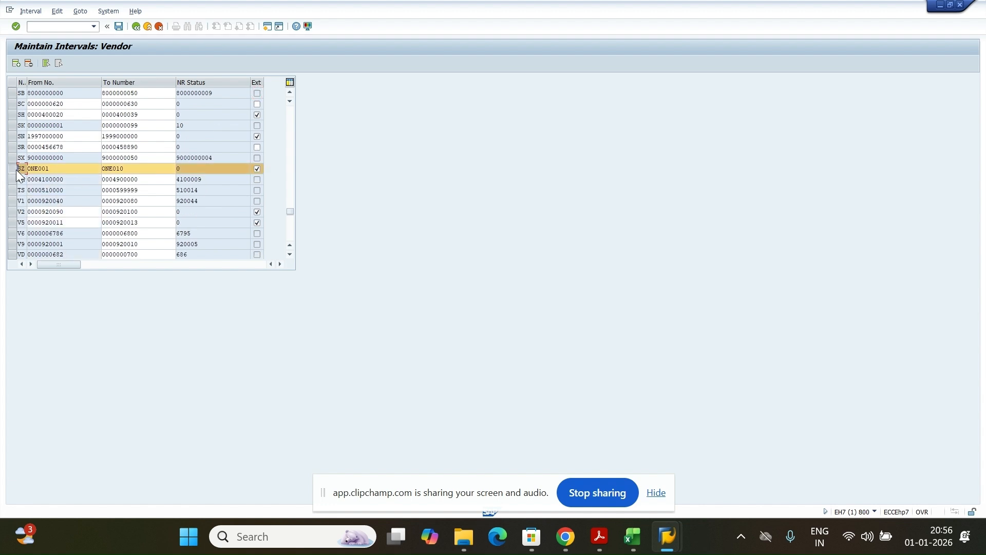
pyautogui.click(118, 27)
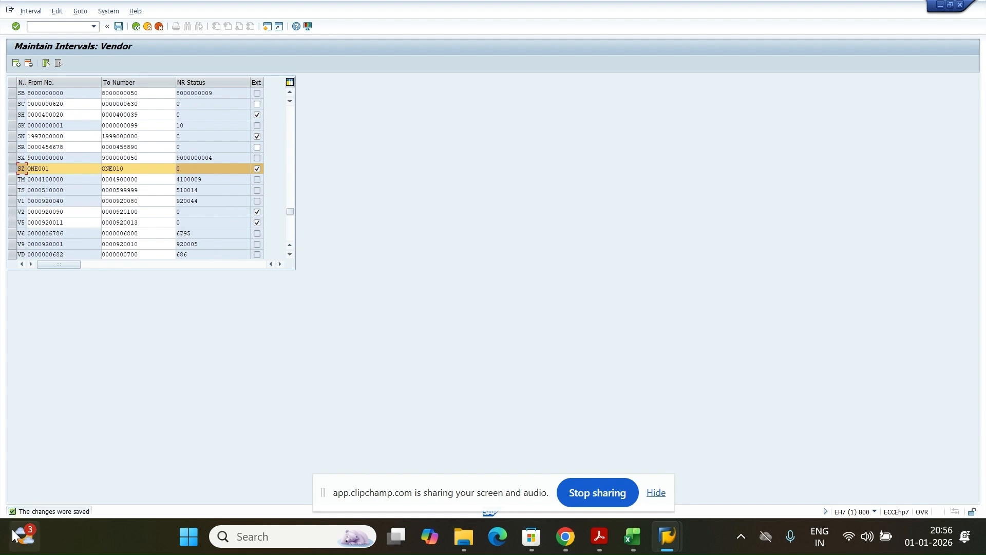
# In the KDS workbook, locate empty cell F16 beside the Domestic ZA entry
pyautogui.click(642, 545)
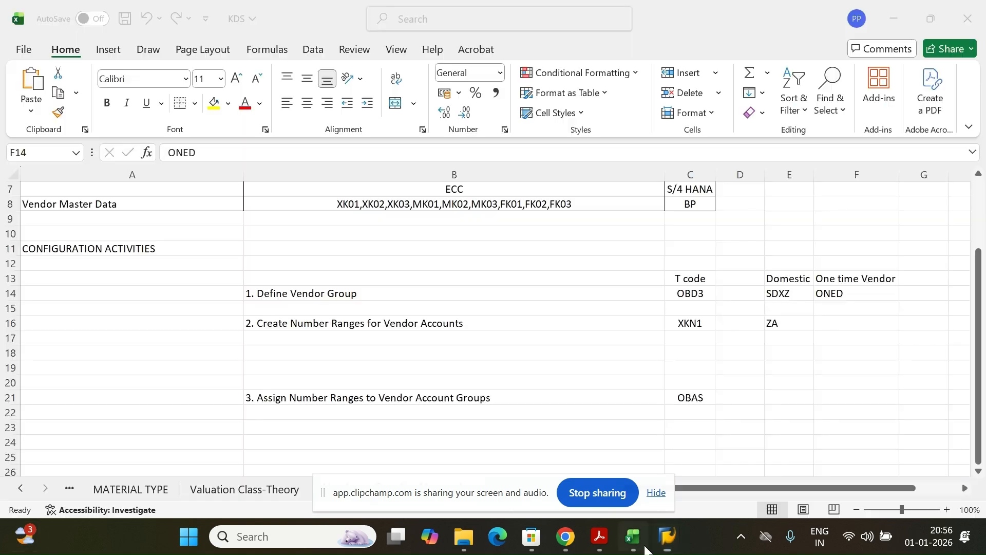
pyautogui.click(838, 322)
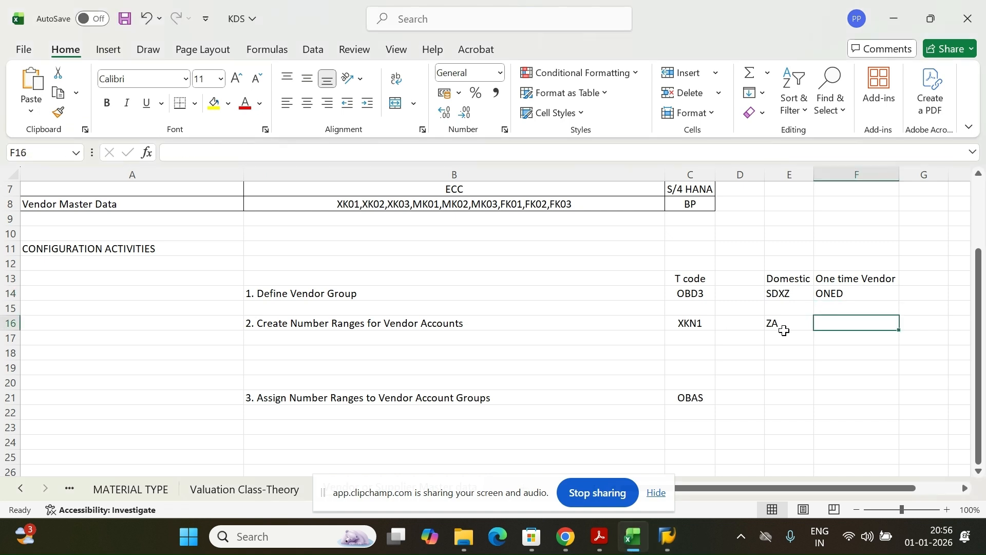
pyautogui.click(784, 280)
pyautogui.click(782, 323)
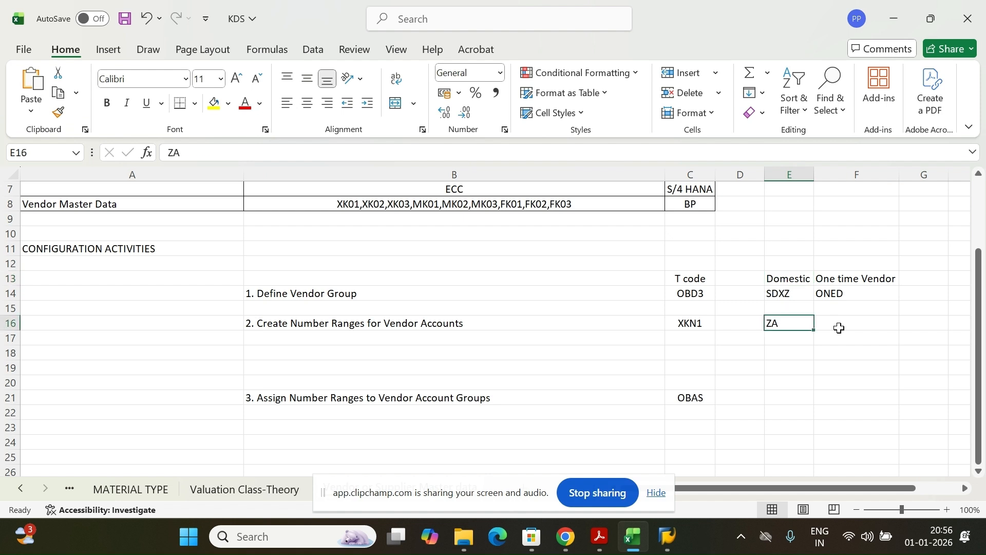
pyautogui.click(840, 328)
pyautogui.moveTo(668, 537)
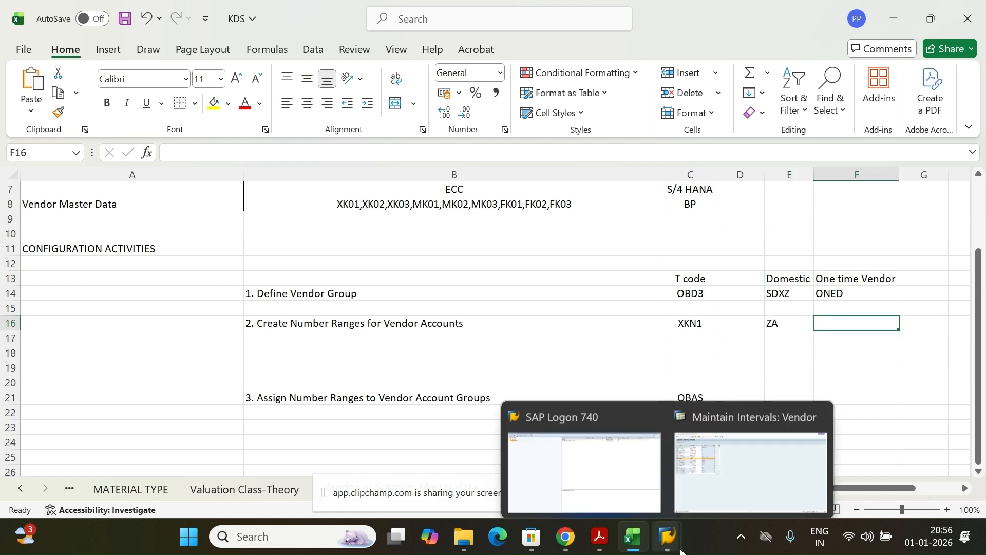
pyautogui.click(742, 463)
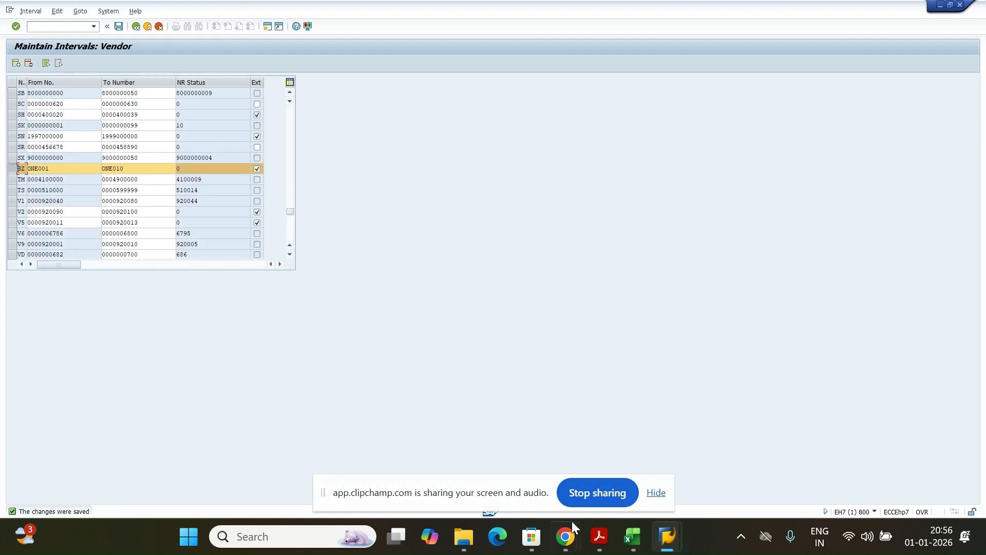
pyautogui.click(632, 536)
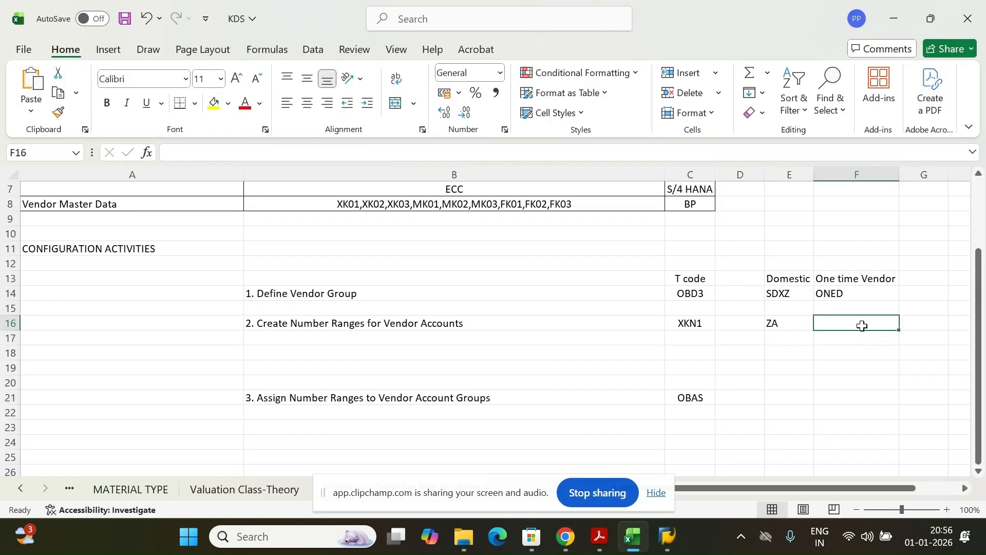
# Enter SZ in F16 as the one-time vendor range beside ZA
pyautogui.write('SZ')
pyautogui.click(831, 374)
pyautogui.click(801, 323)
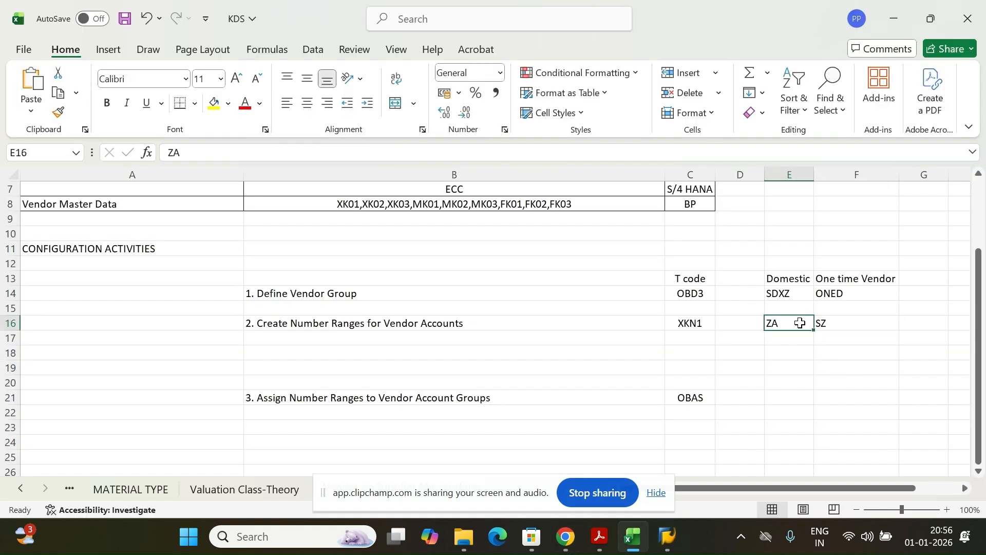
pyautogui.press('Right')
pyautogui.click(777, 324)
pyautogui.click(864, 324)
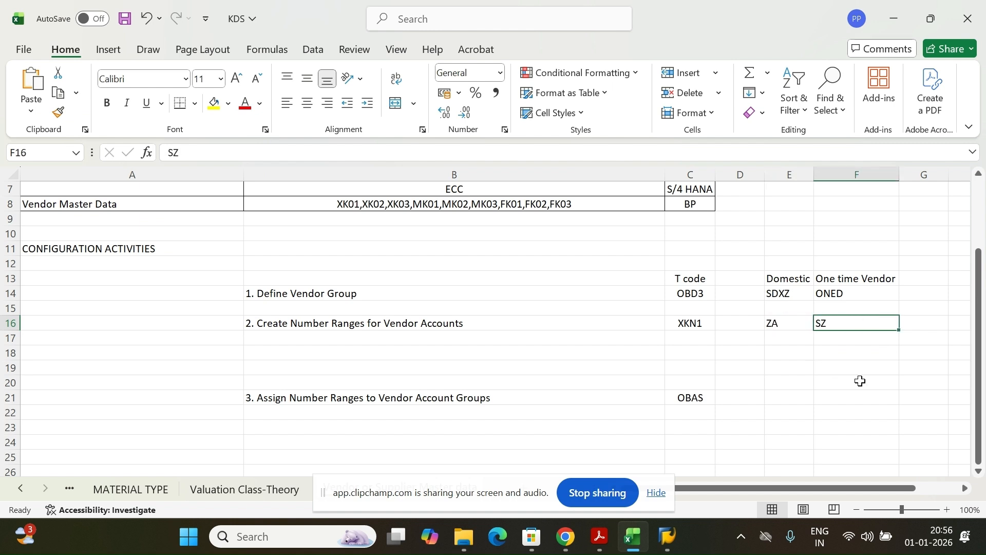
pyautogui.click(345, 327)
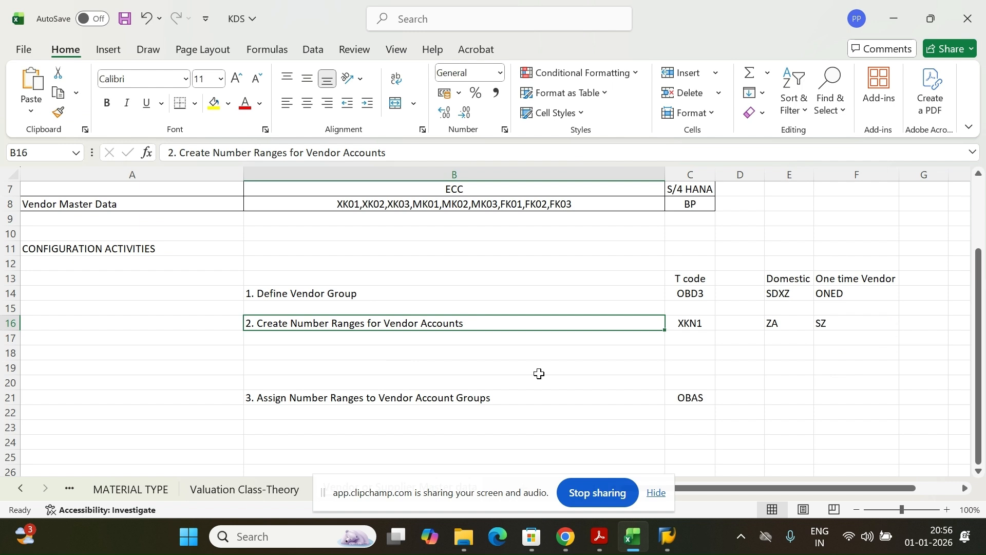
pyautogui.click(783, 323)
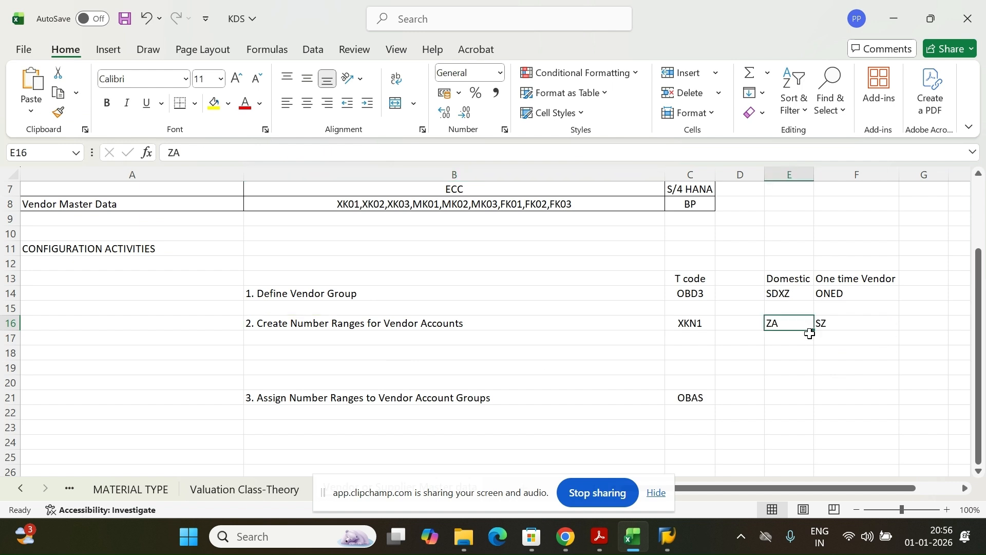
pyautogui.moveTo(786, 279); pyautogui.dragTo(780, 302)
pyautogui.click(786, 322)
pyautogui.click(852, 323)
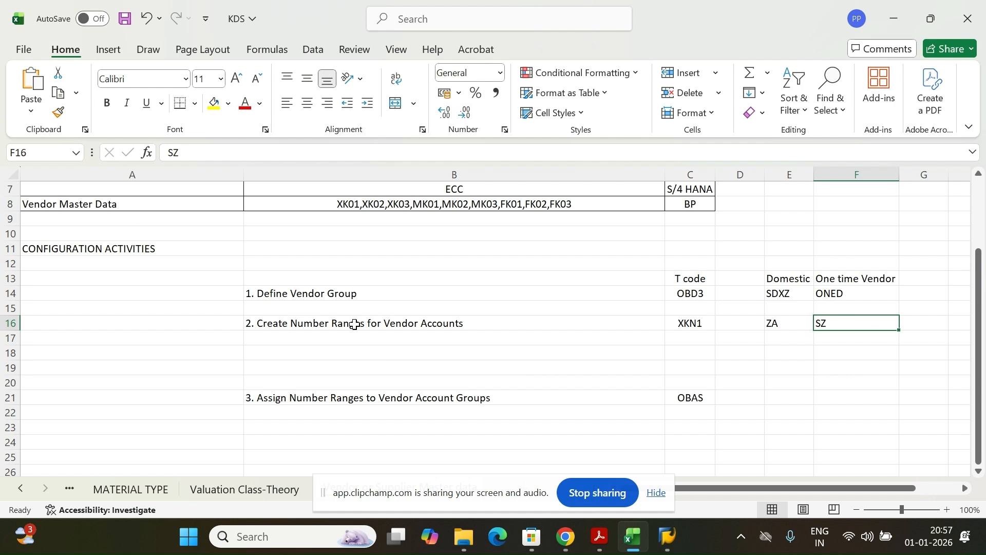
pyautogui.click(334, 334)
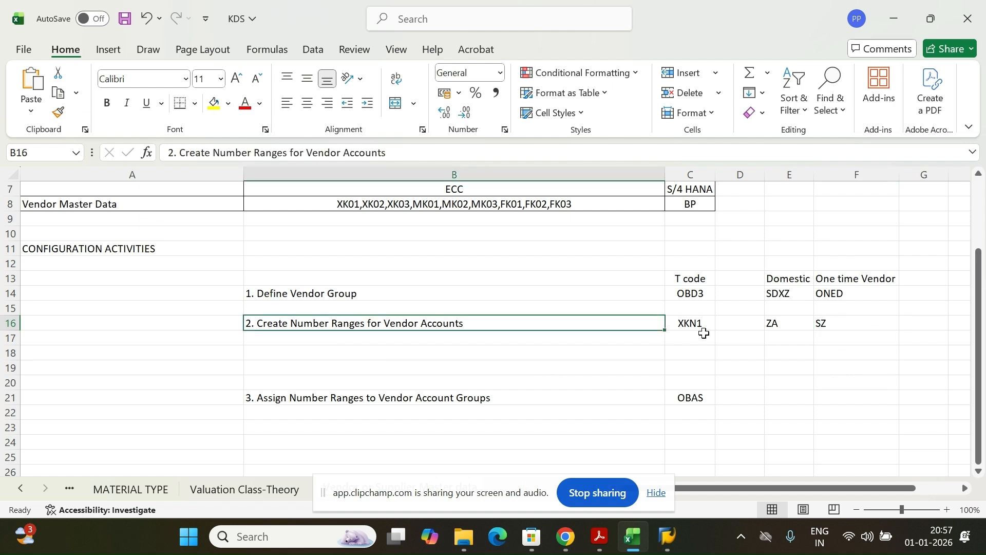
pyautogui.click(368, 398)
pyautogui.click(381, 324)
pyautogui.click(344, 299)
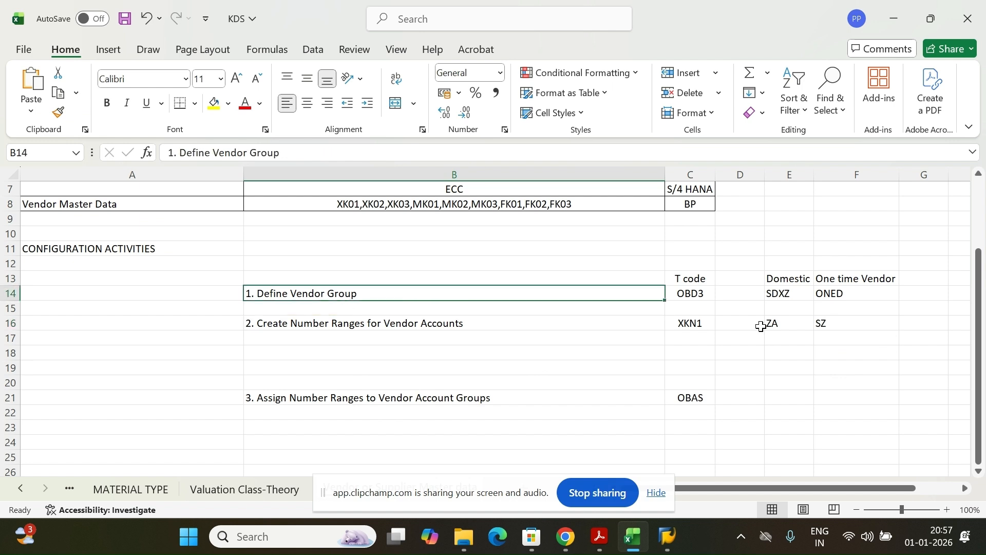
pyautogui.moveTo(787, 283); pyautogui.dragTo(788, 291)
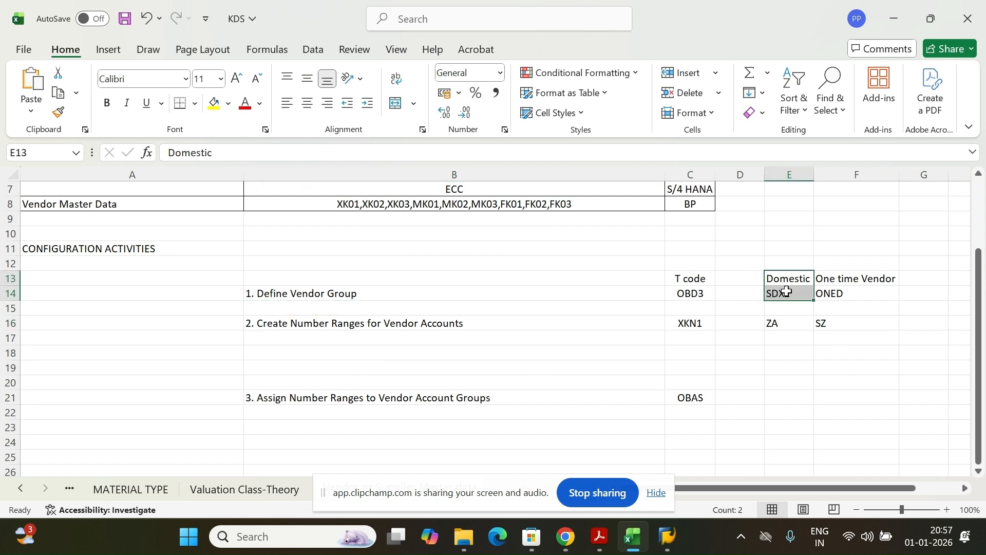
pyautogui.click(781, 397)
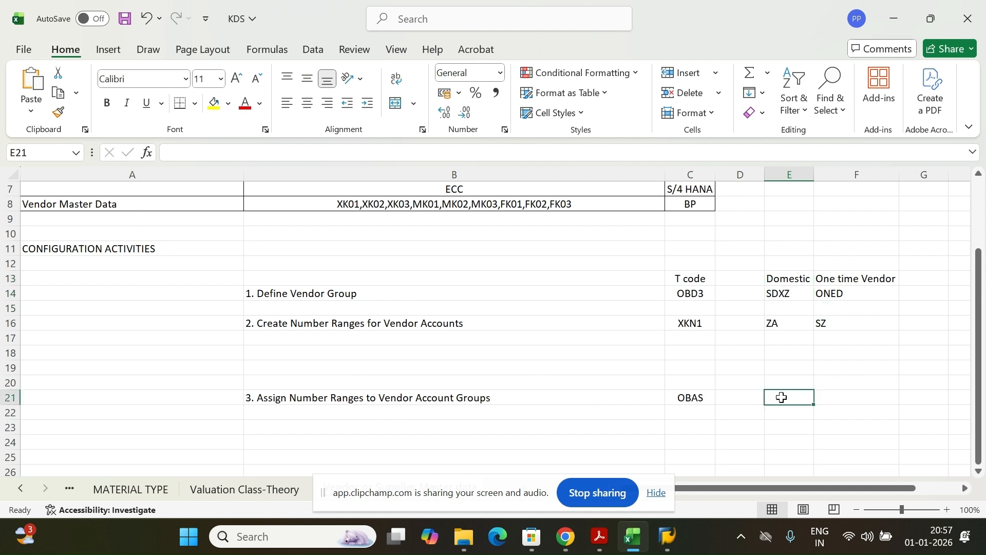
pyautogui.click(842, 323)
pyautogui.click(841, 395)
pyautogui.click(464, 401)
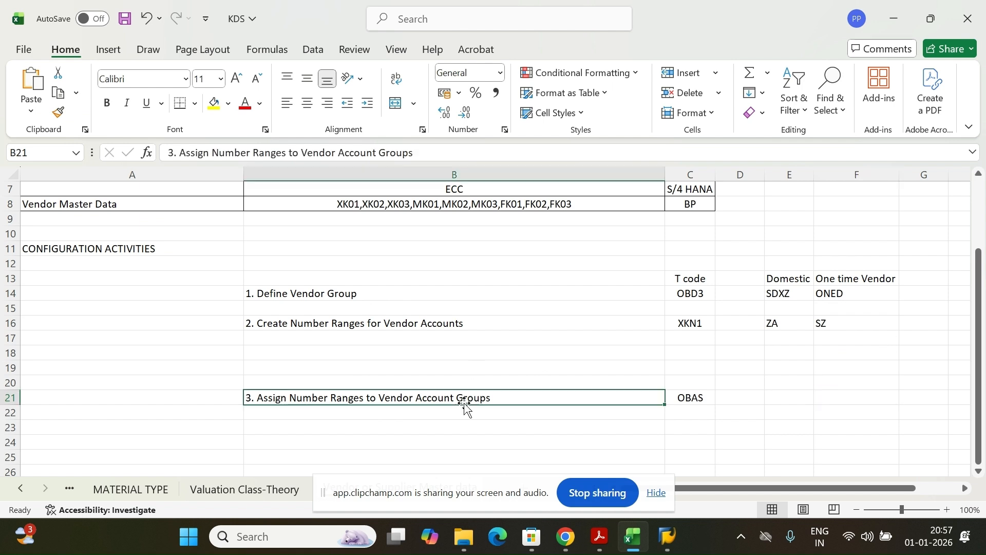